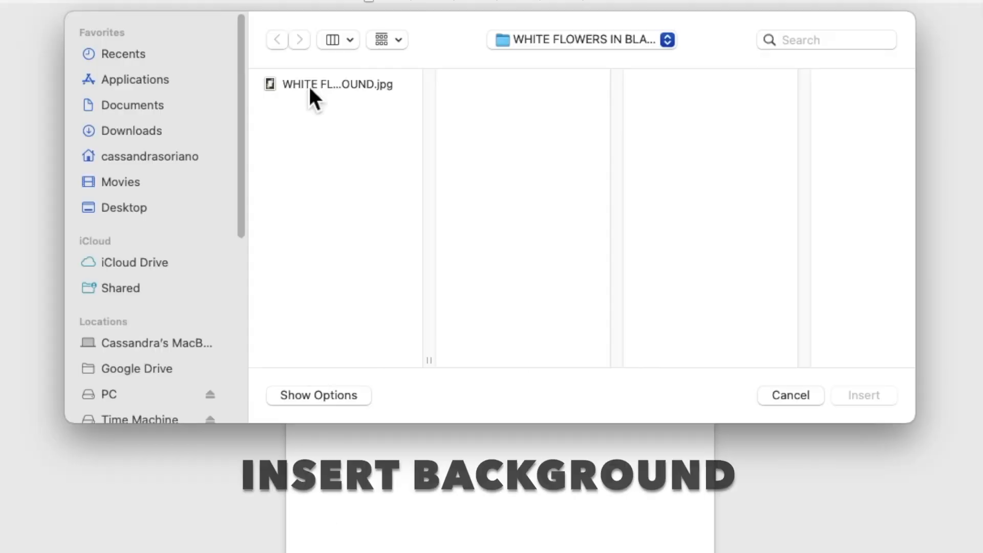
- Insert the WHITE FLOWERS IN BLACK BACKGROUND.jpg picture and set its wrapping to Behind Text
left_click(352, 136)
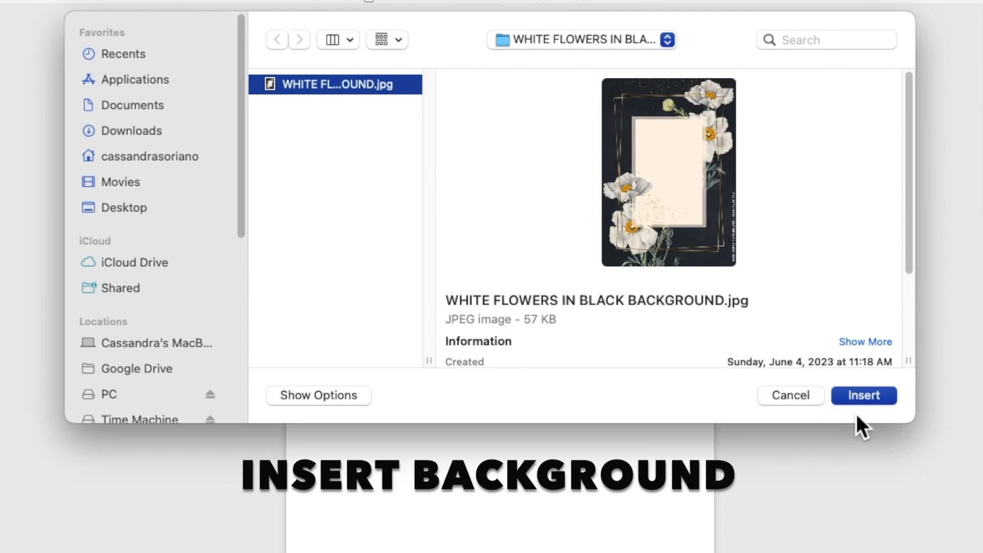
left_click(865, 396)
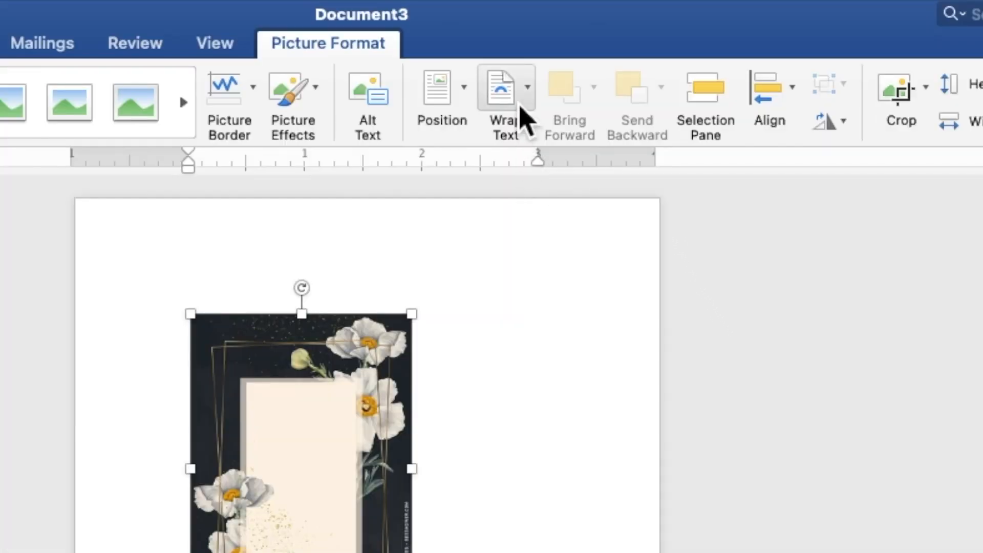
left_click(522, 110)
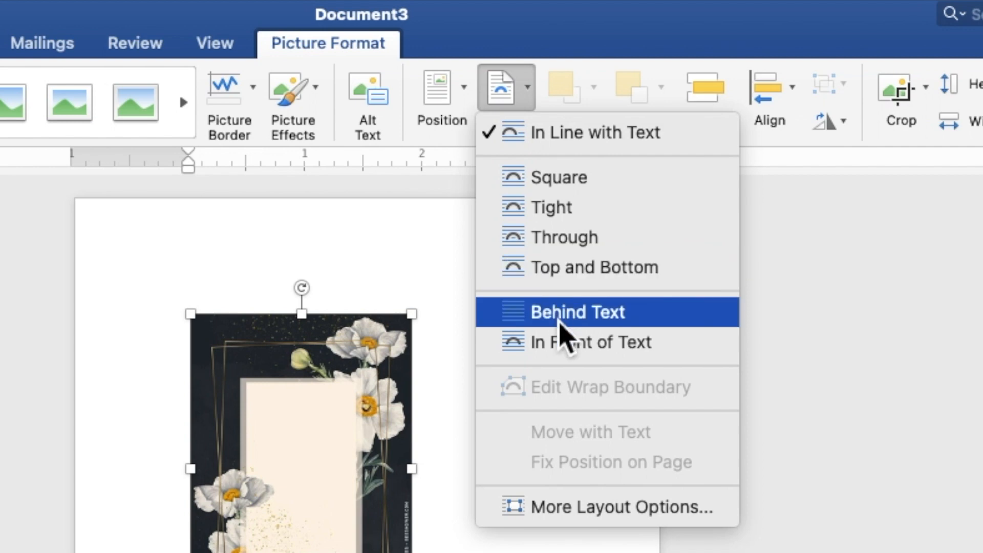
left_click(560, 323)
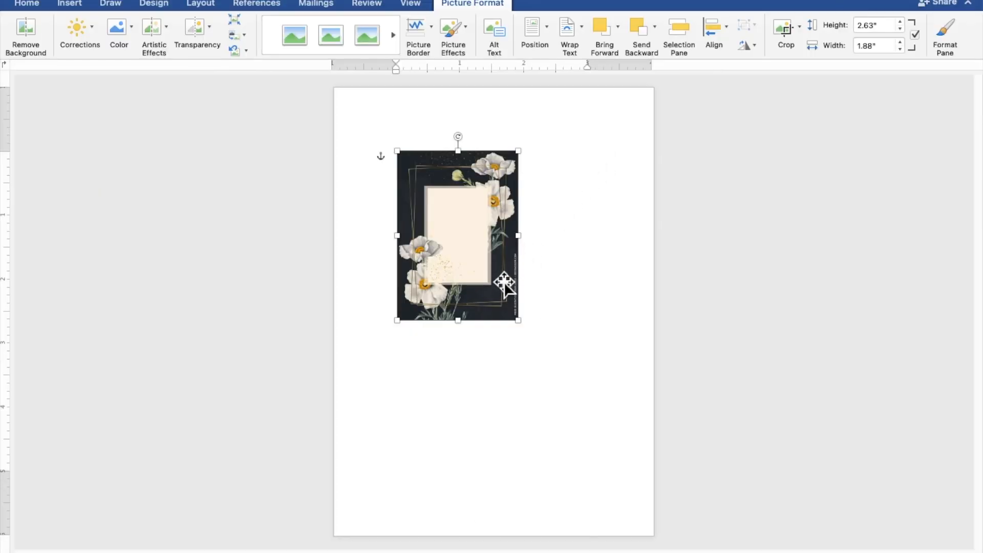
- Move the floral picture to the top-left corner and enlarge it to about 7.61" × 5.44" to cover the page
left_click_drag(501, 286, 431, 211)
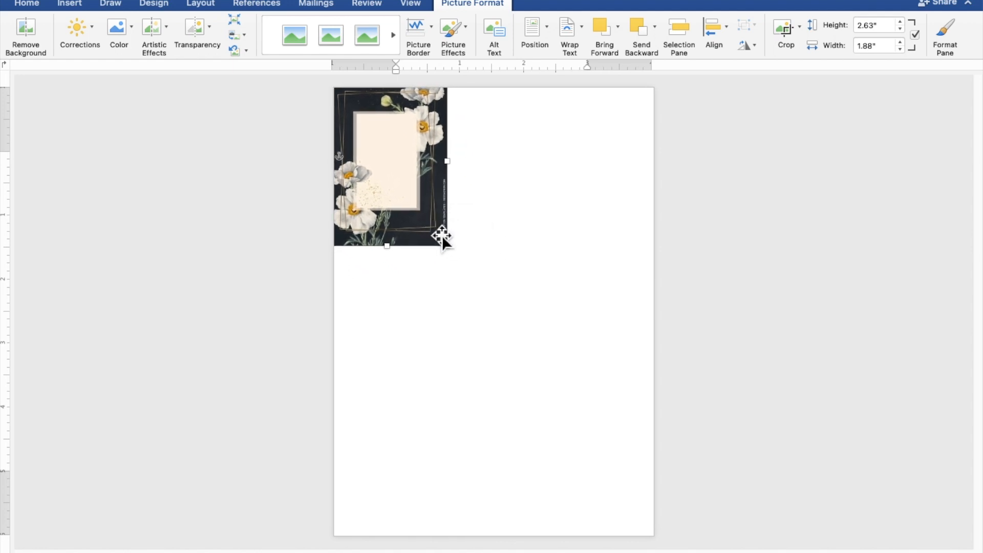
left_click_drag(454, 254, 677, 531)
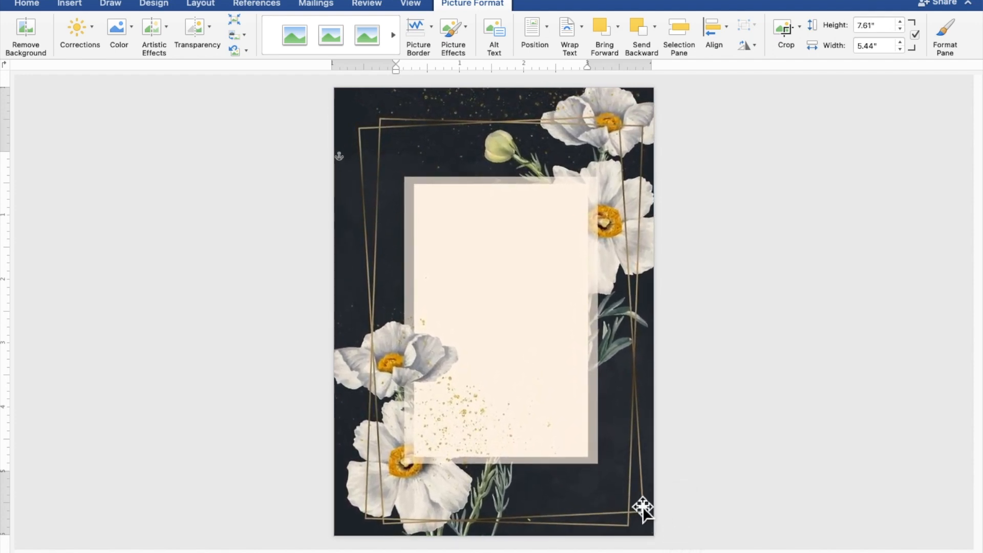
left_click_drag(576, 447, 570, 440)
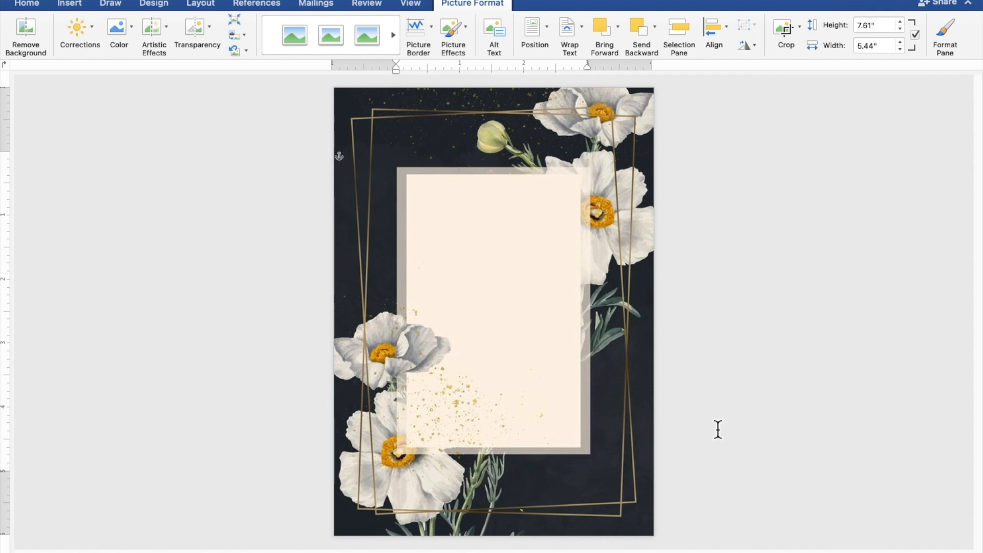
left_click(828, 406)
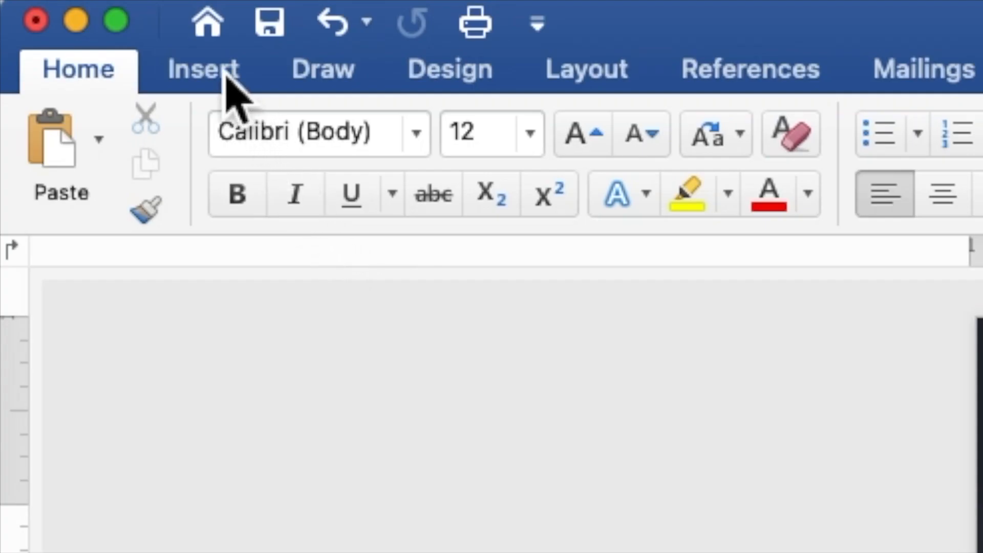
- Draw a rectangle shape about 4.82" × 4.44" over the centre of the page
left_click(227, 82)
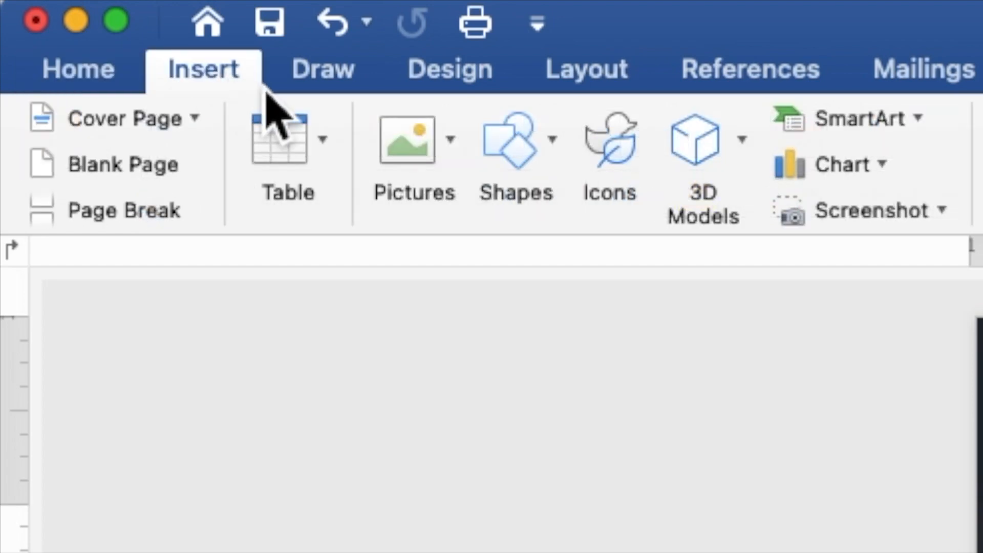
left_click(513, 158)
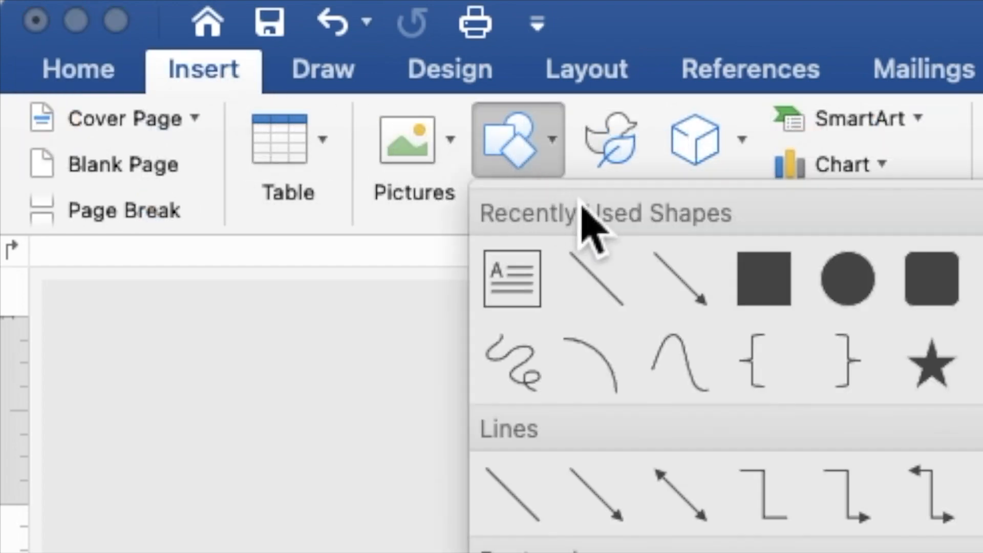
left_click(755, 284)
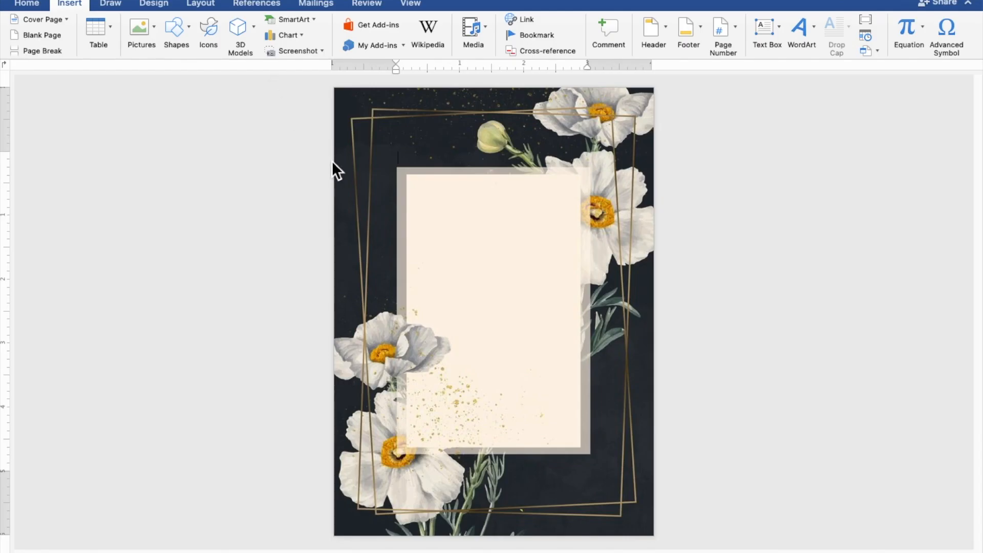
mouse_move(339, 168)
left_mouse_down()
mouse_move(449, 382)
mouse_move(471, 407)
mouse_move(657, 459)
left_mouse_up()
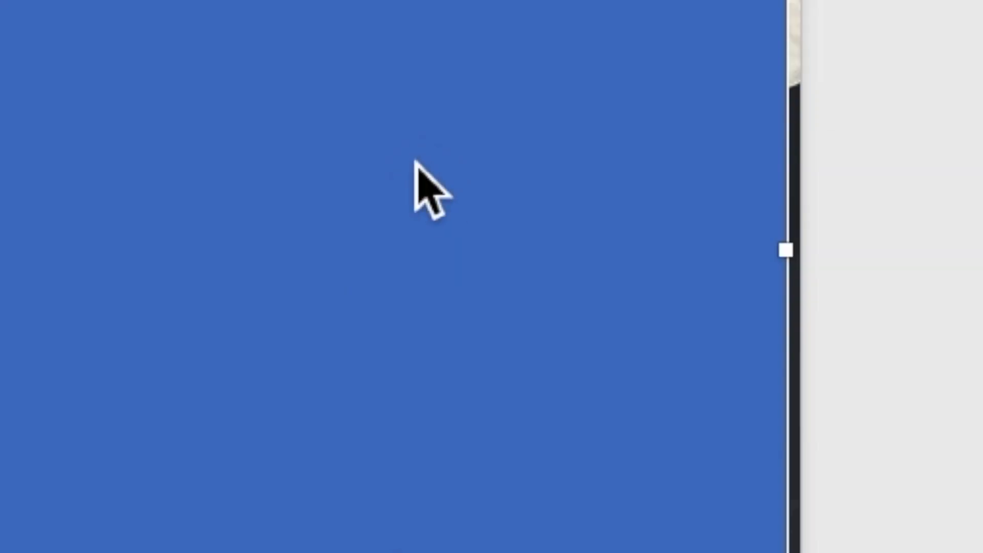
- Add text to the blue rectangle and zoom in on the shape
right_click(524, 285)
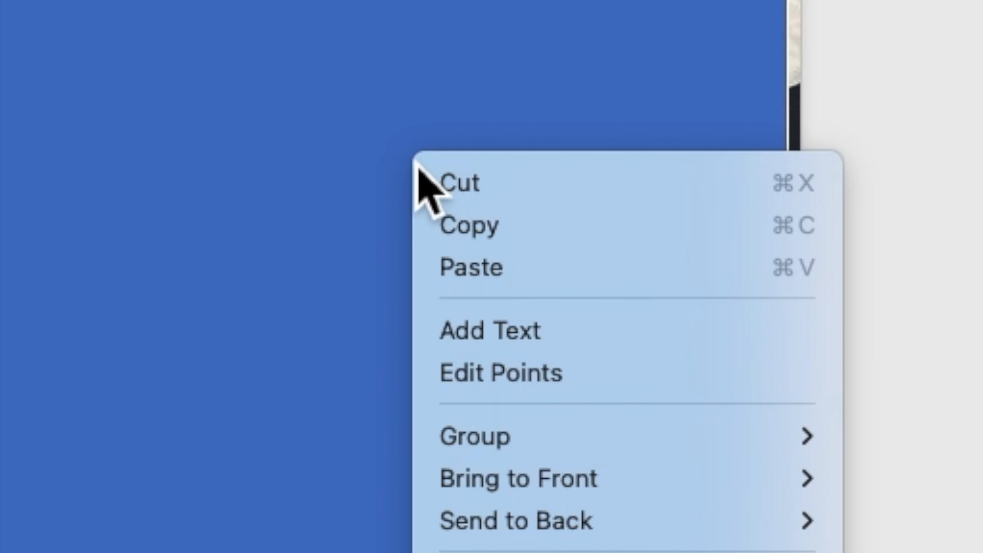
left_click(481, 342)
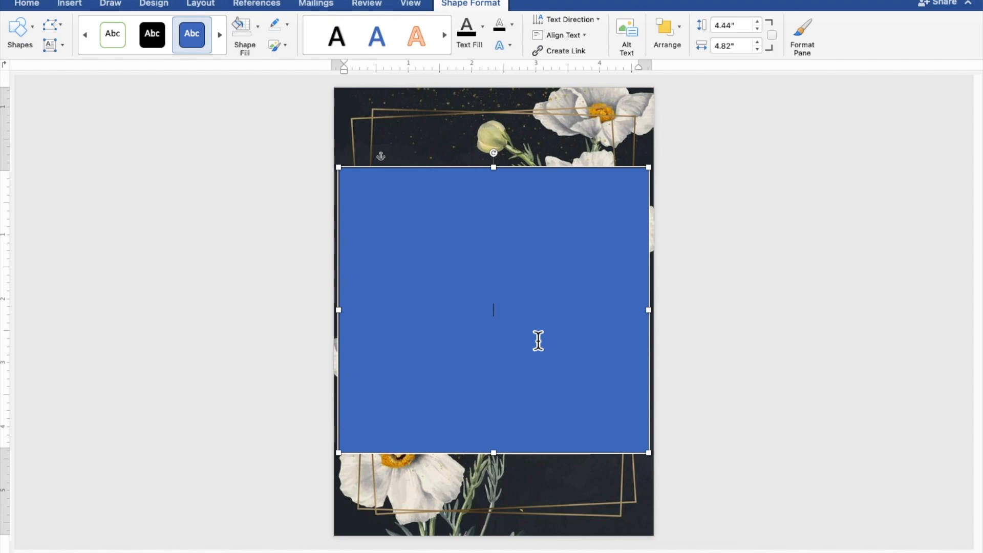
scroll(539, 341, "up", 5)
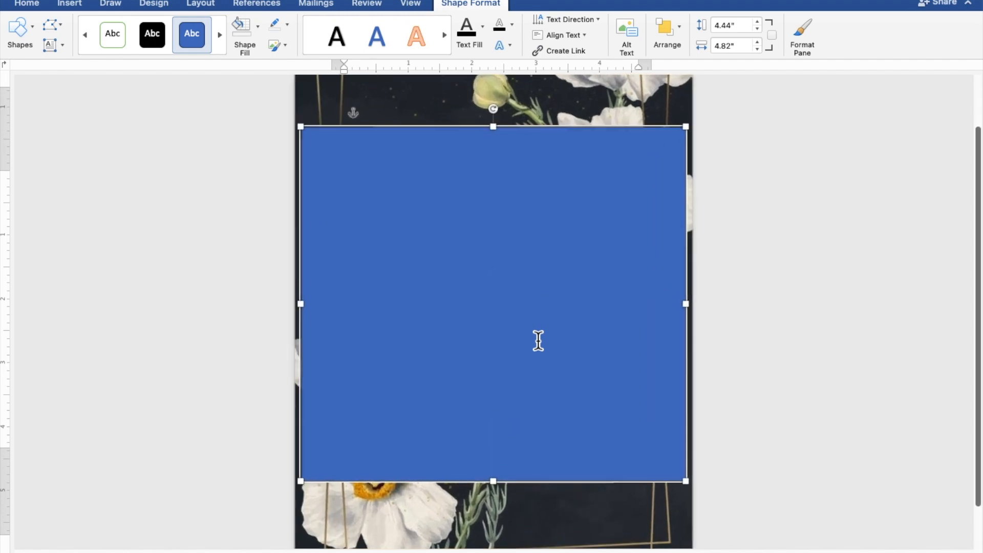
scroll(538, 341, "up", 4)
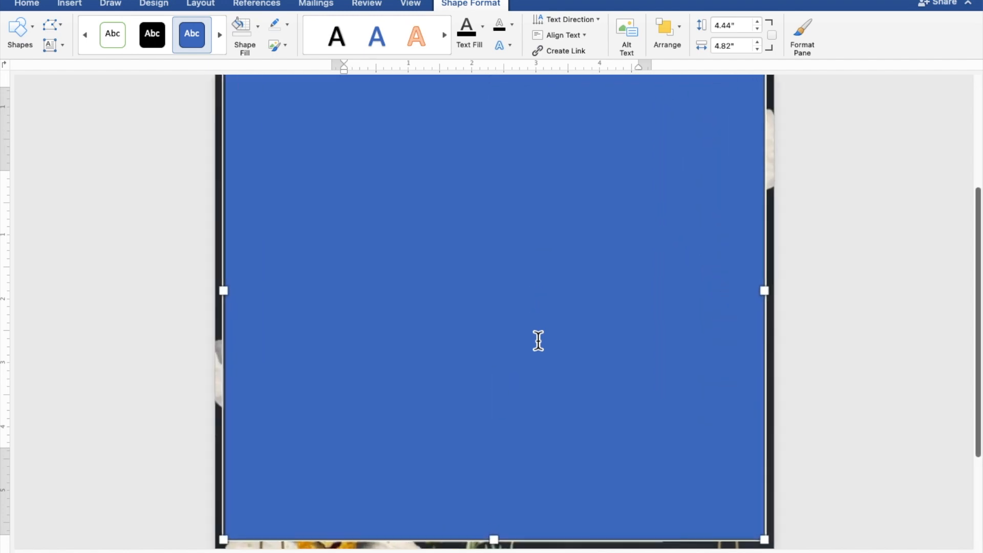
scroll(538, 341, "up", 3)
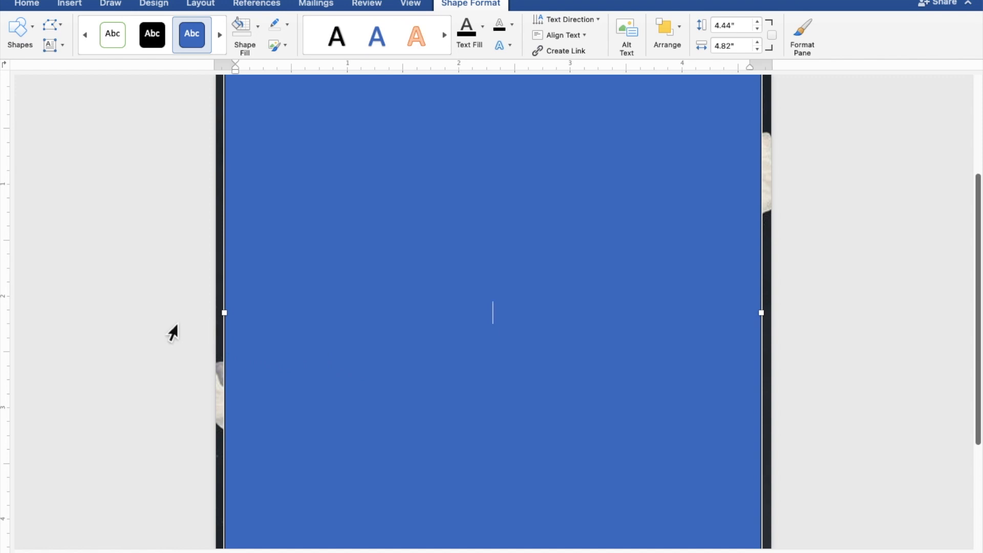
- Type TOGETHER WITH THEIR FAMILIES, the groom's name, AND, and the bride's name on separate lines
type("TOGETHE")
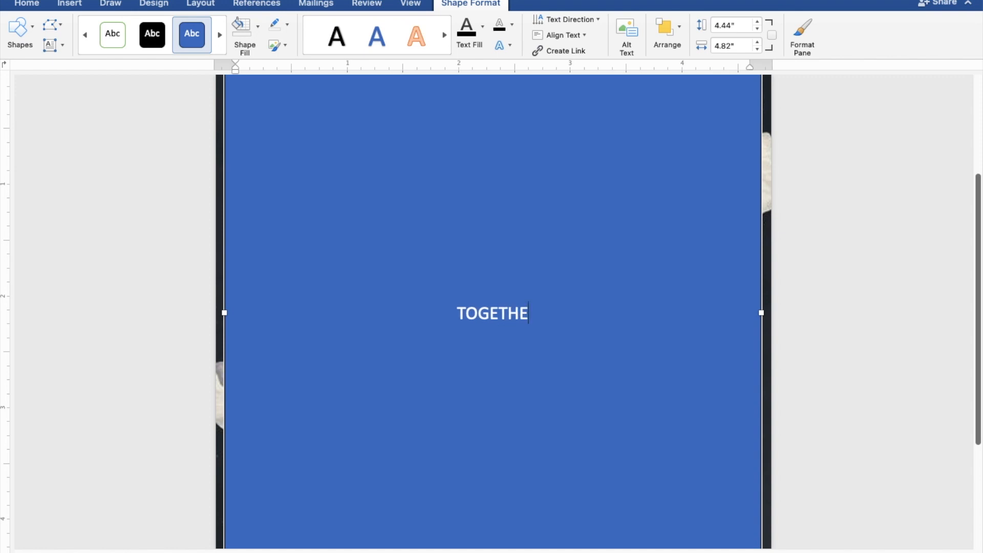
type("R W")
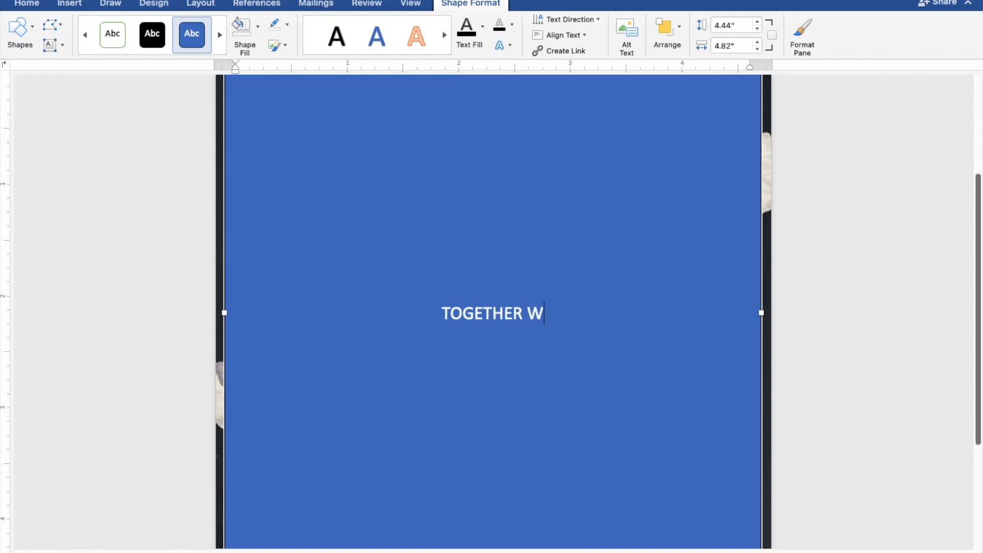
type("ITH")
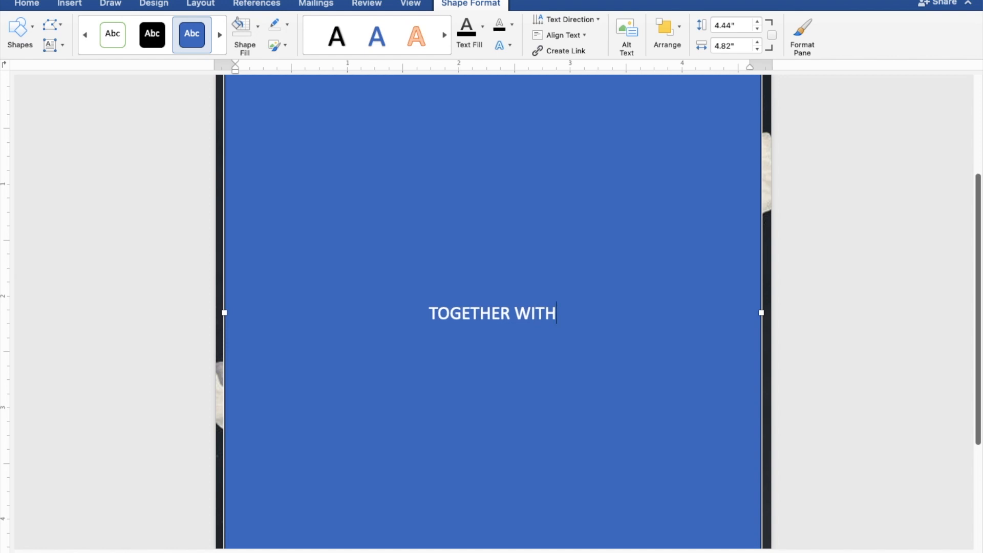
type(" TH")
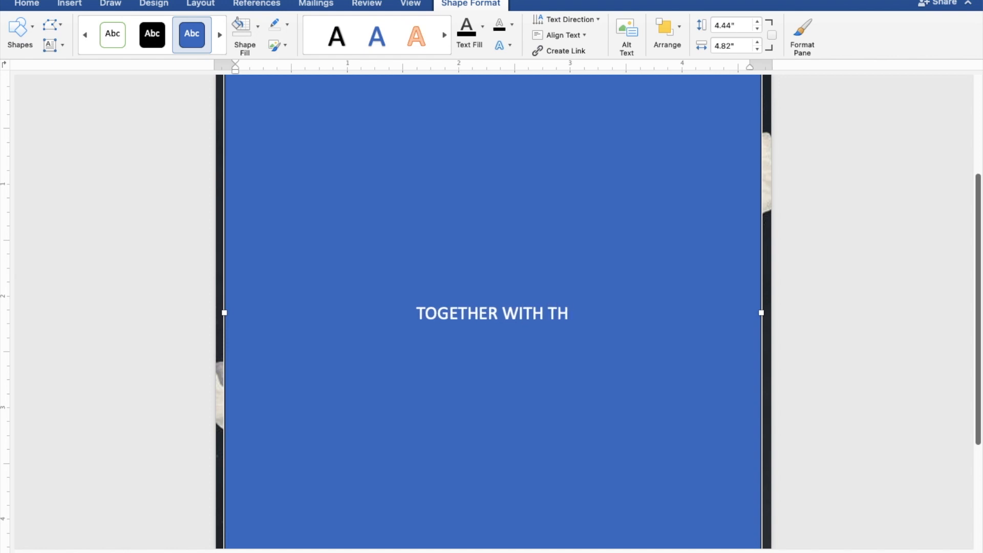
type("EI")
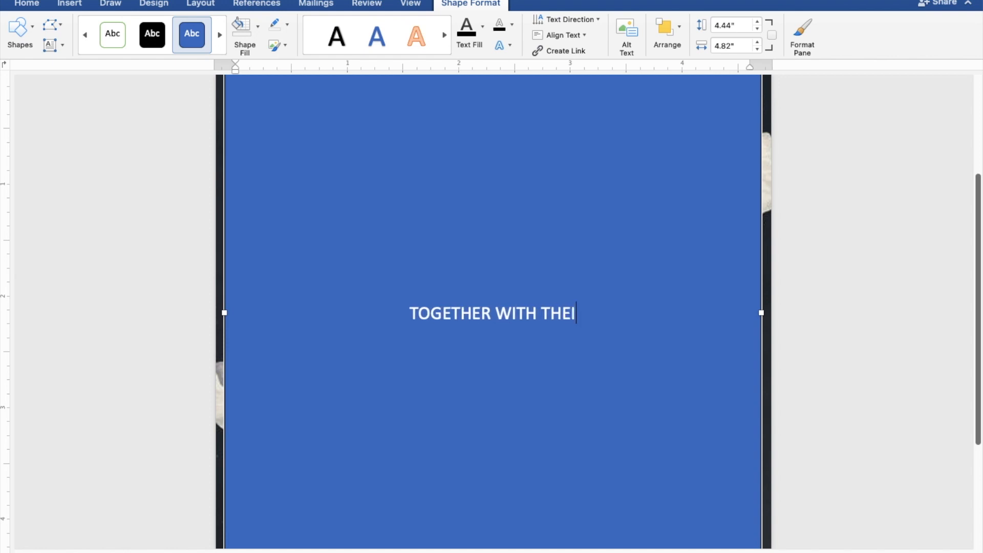
type("R FAMILI")
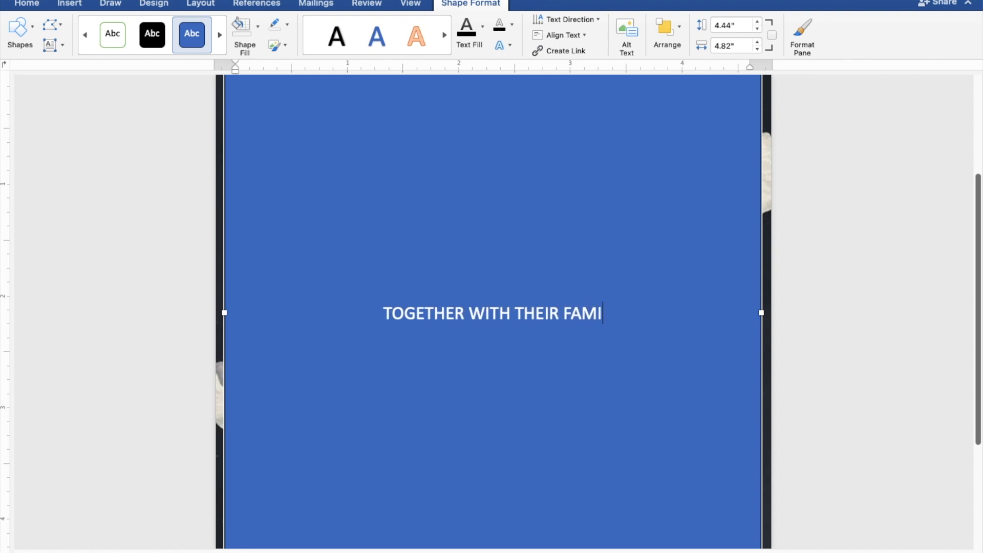
type("ES")
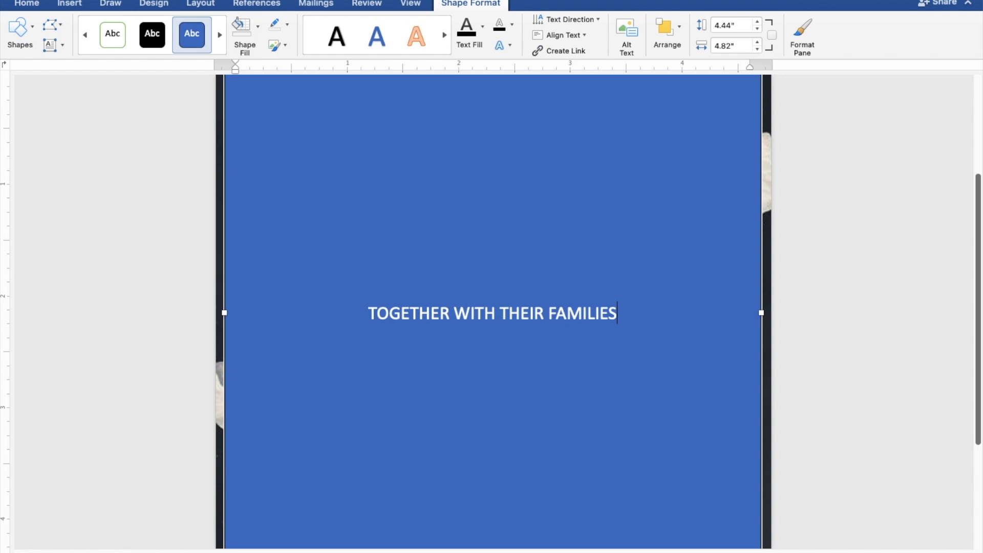
key("Return")
key("Return")
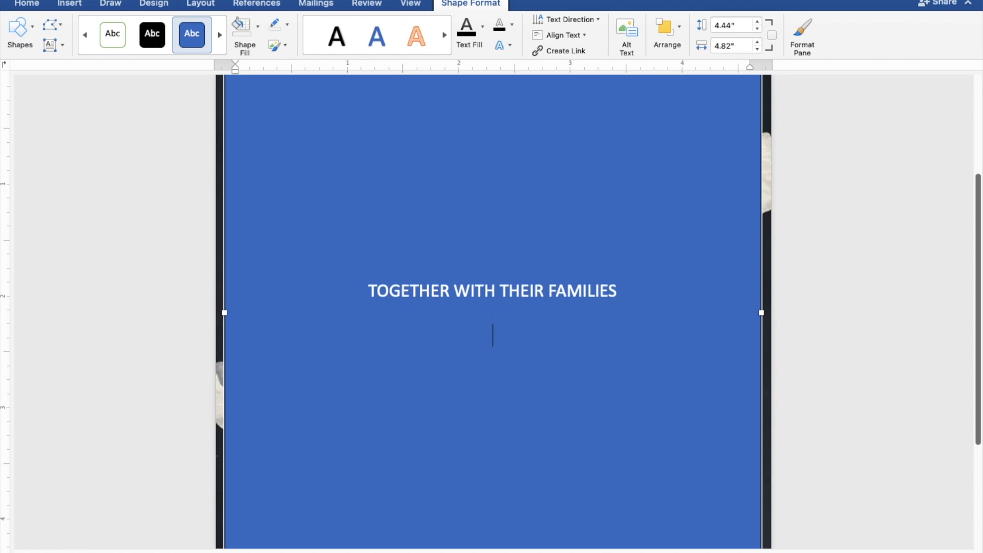
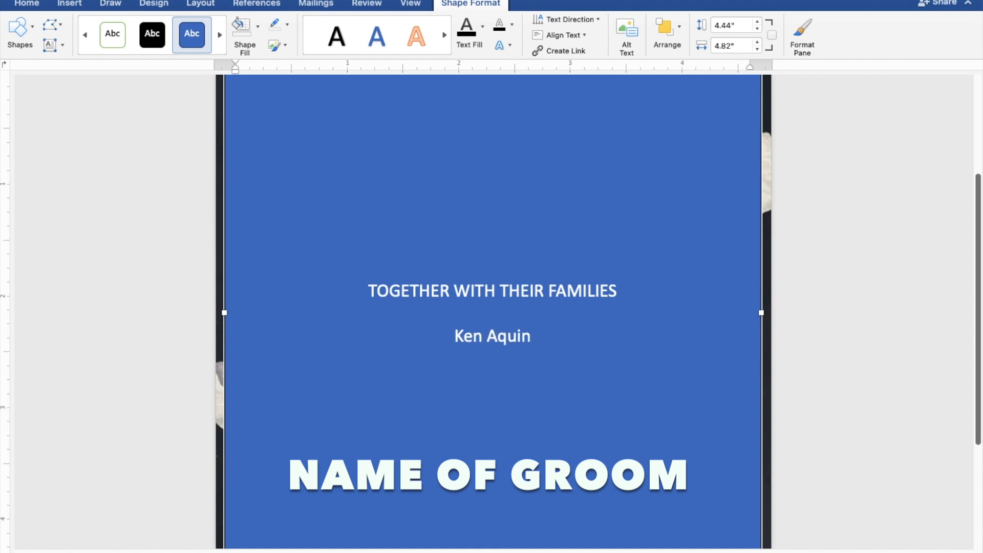
key("Return")
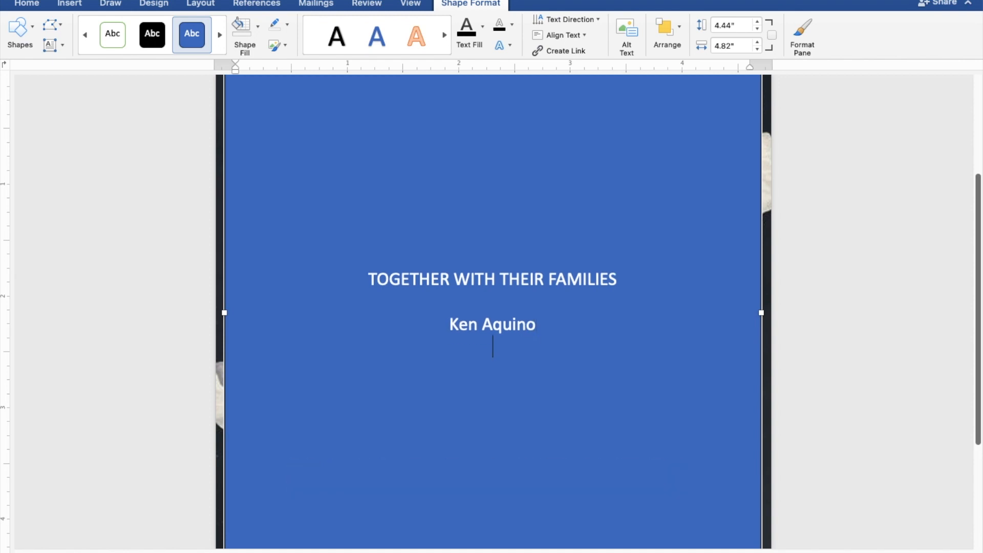
type("AND")
key("Return")
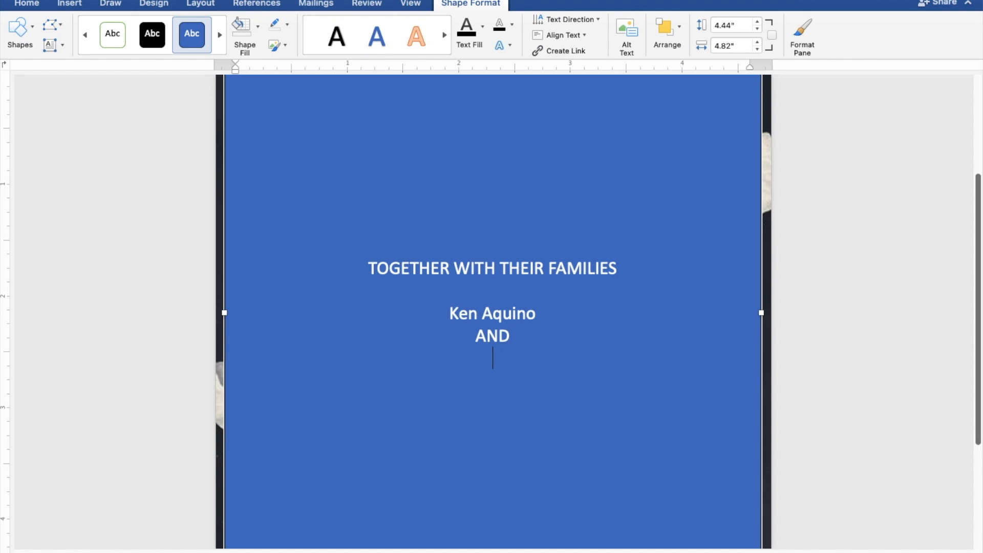
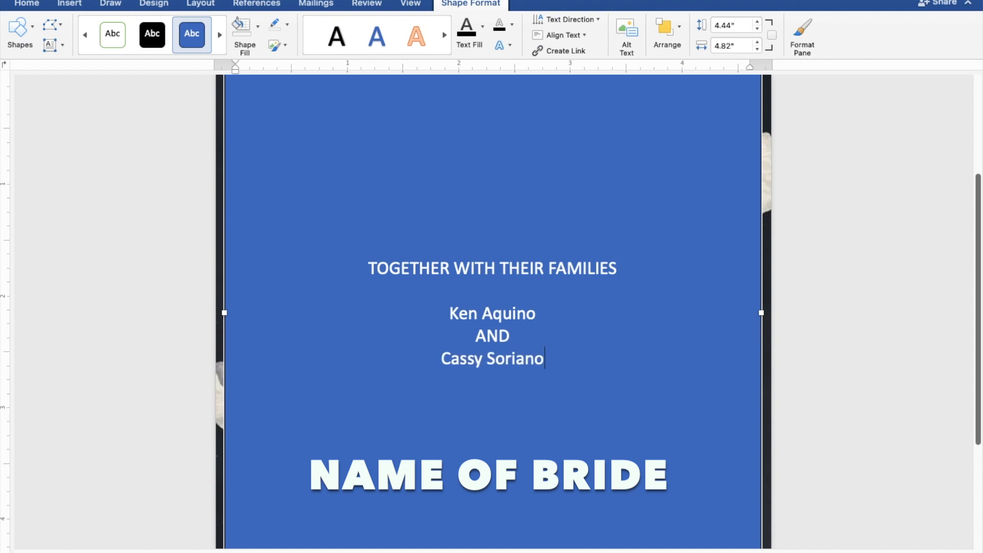
key("Return")
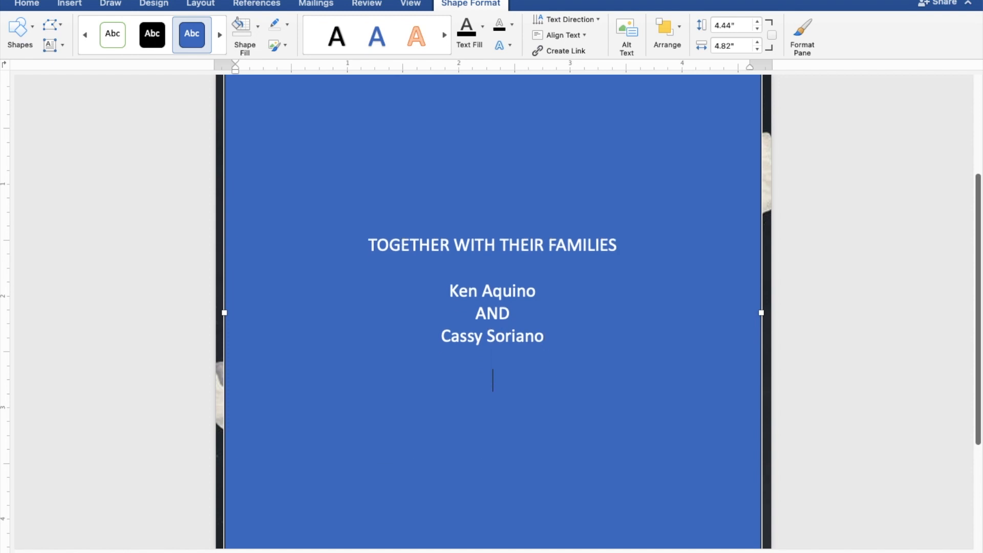
- Add the lines REQUEST THE PLEASURE OF YOUR PRESENCE and AS THEY JOYFULLY UNITE IN MARRIAGE
type("REQUEST T")
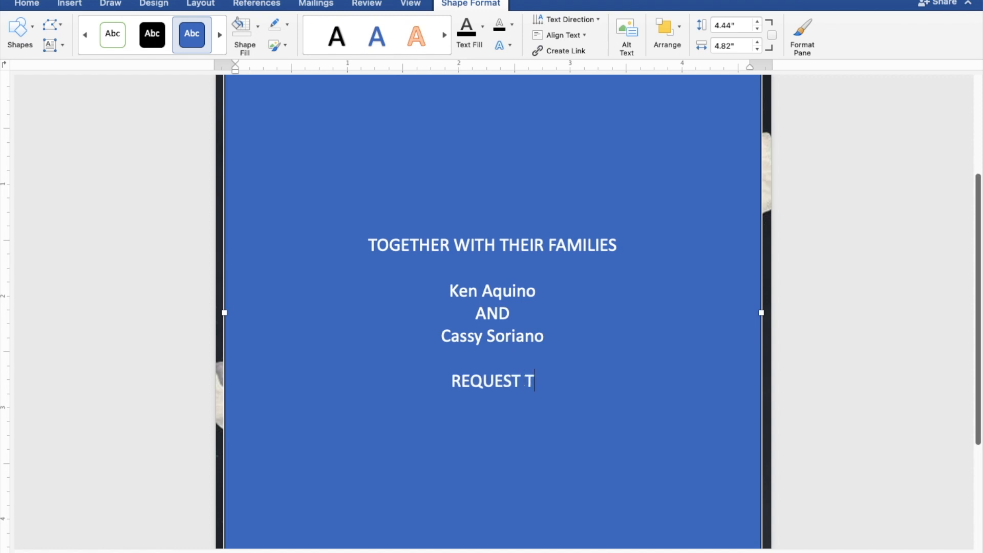
type("HE ")
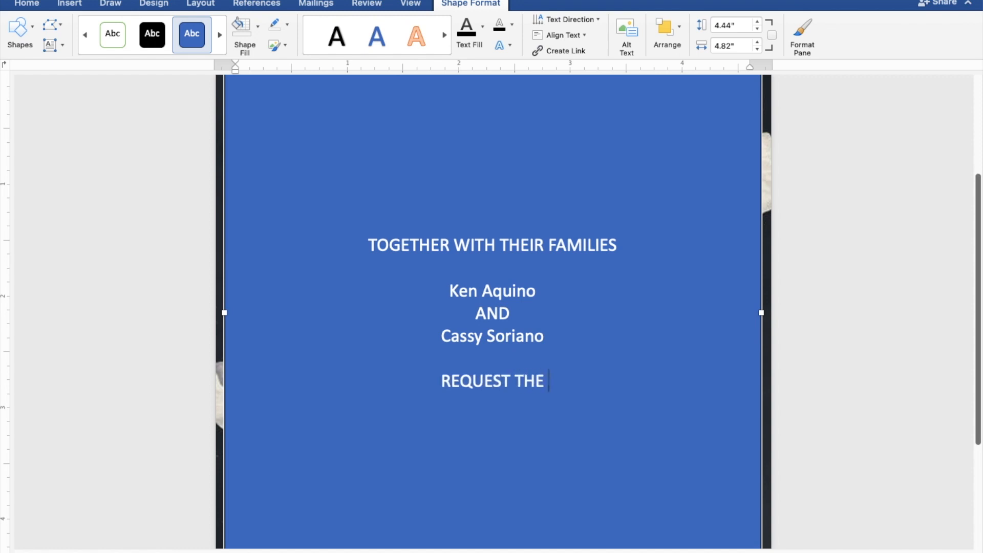
type("PL")
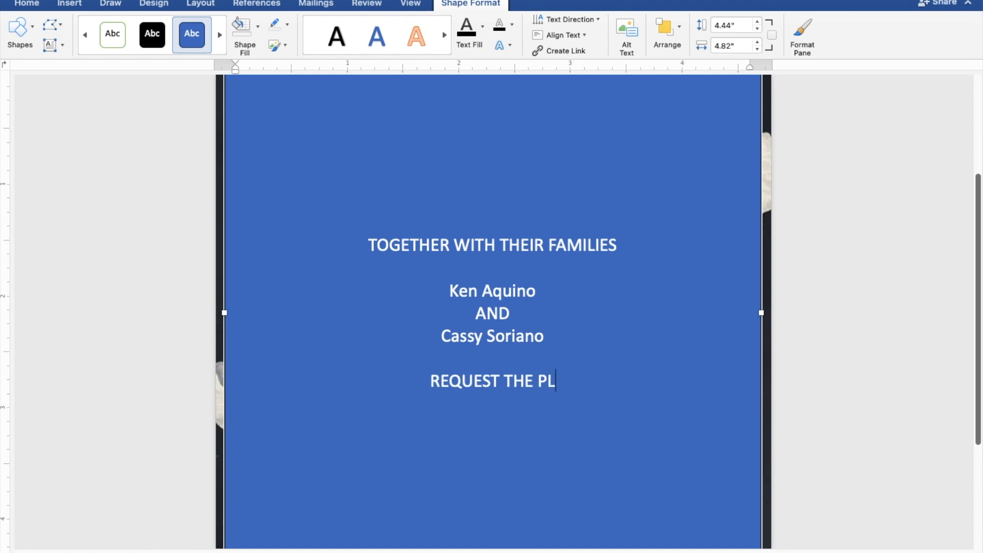
type("EAS")
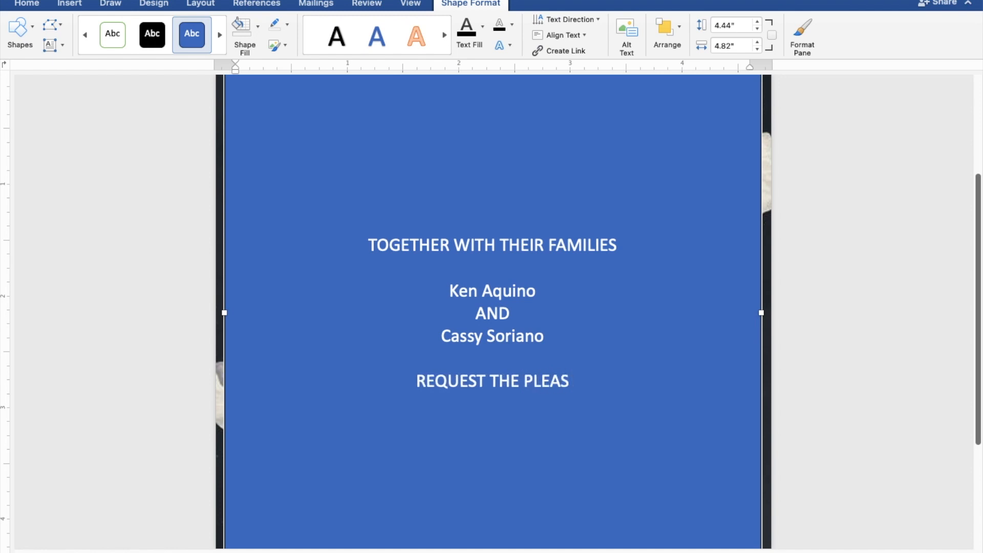
type("UR")
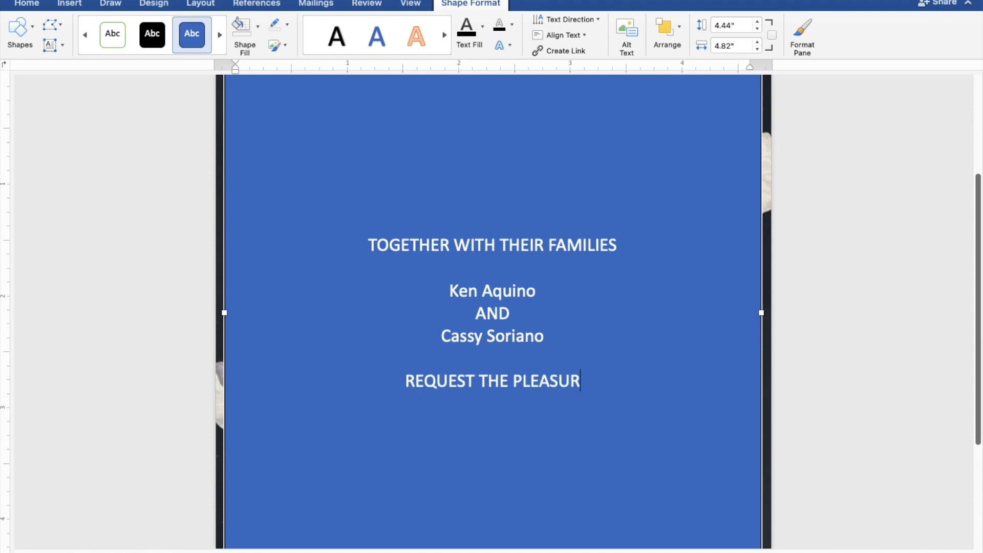
type("E OF")
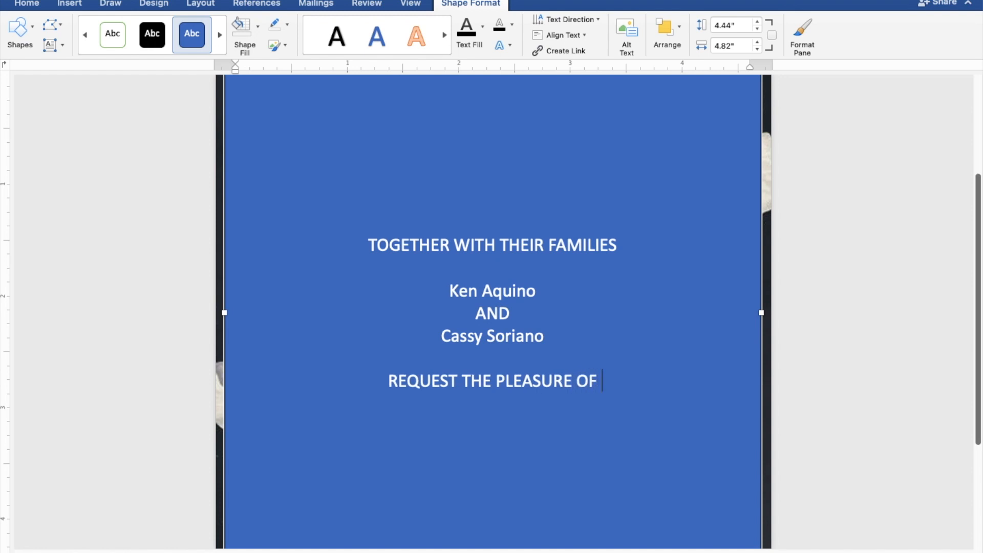
type(" YO")
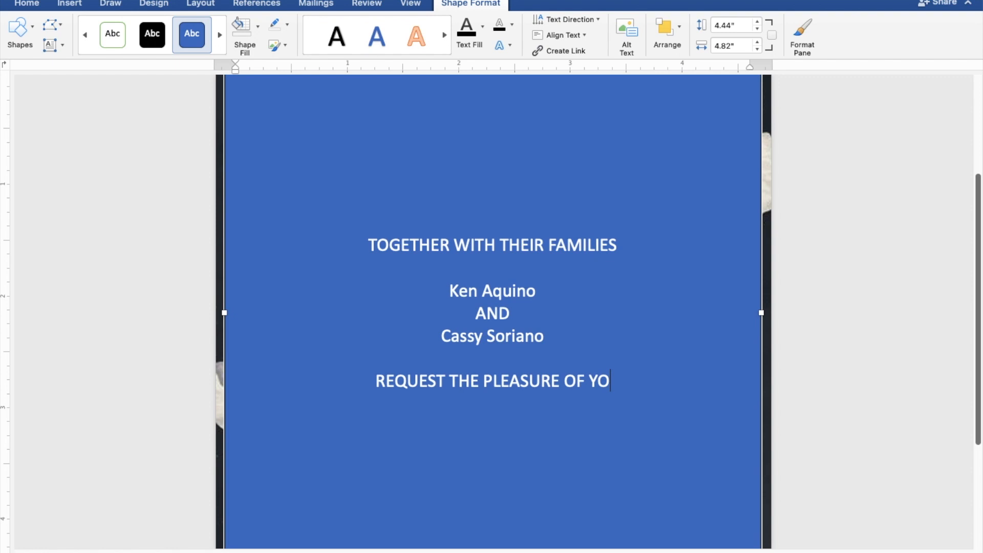
type("UR")
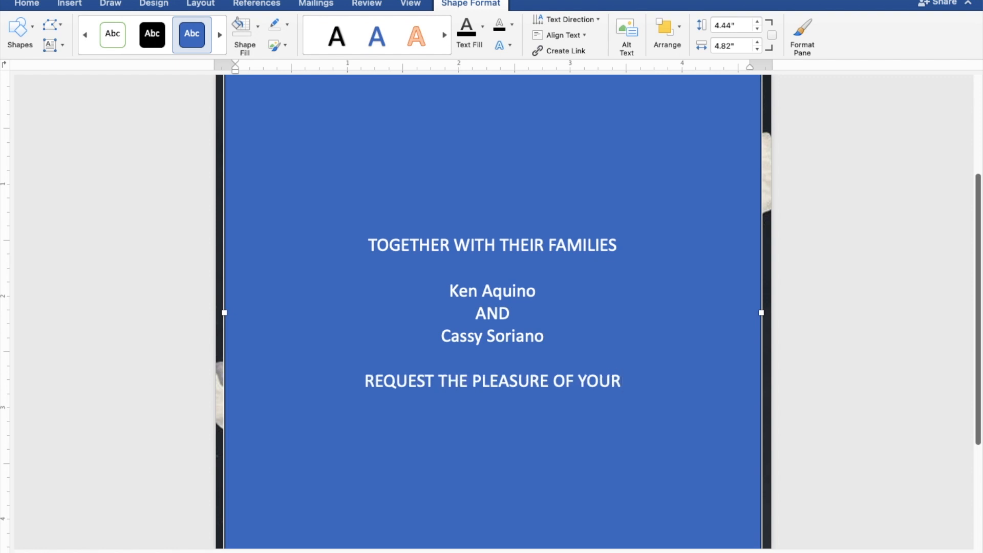
type(" P")
type("RES")
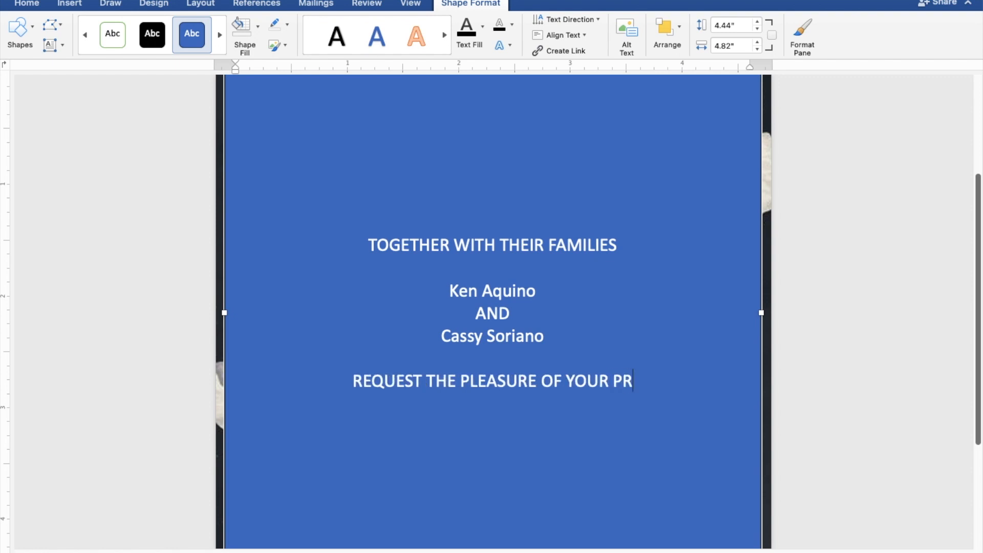
type("E")
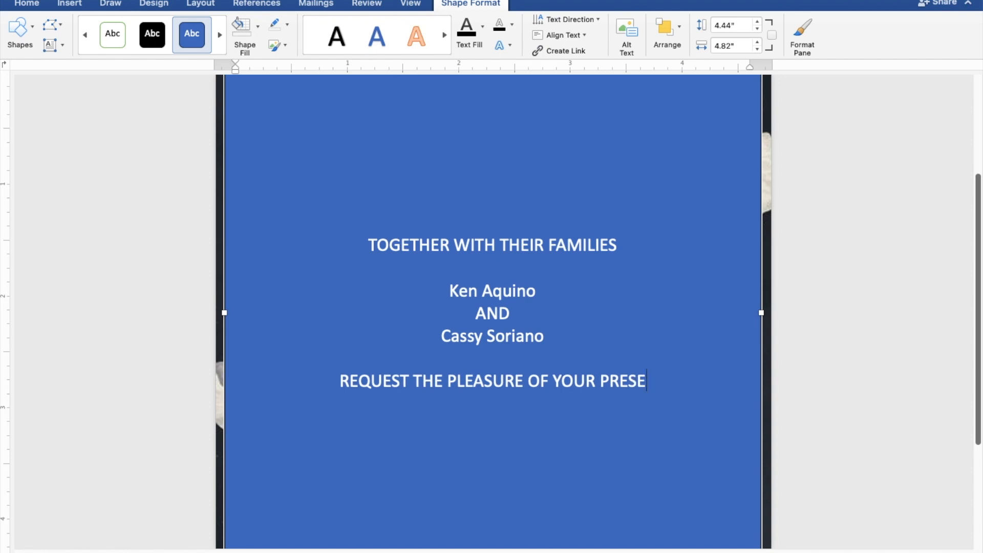
type("NCE")
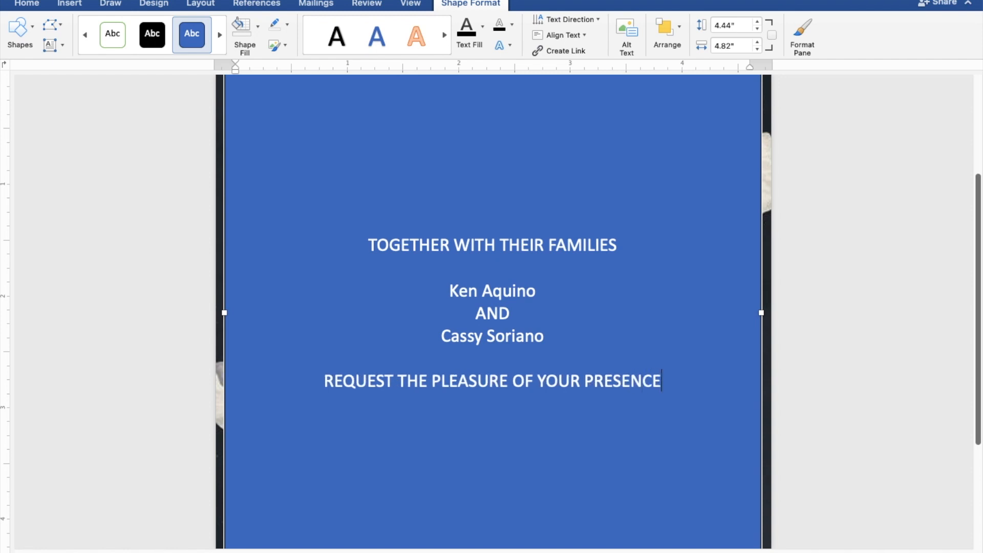
key("Return")
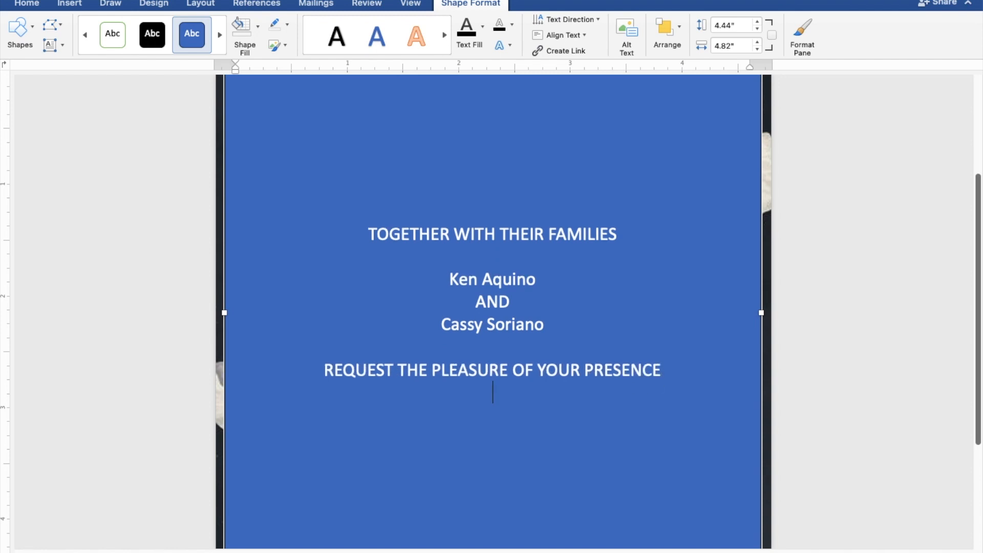
type("AS THEY ")
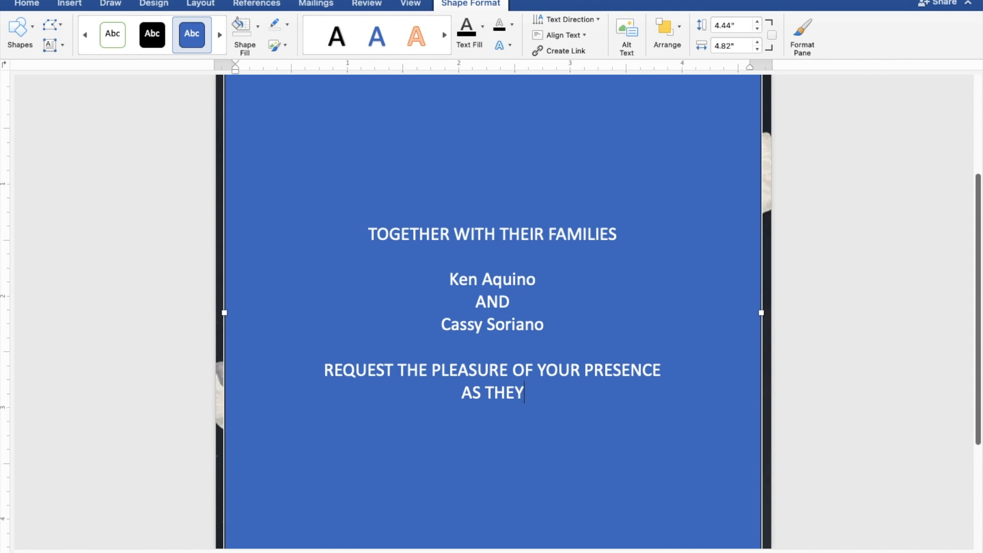
type("JO")
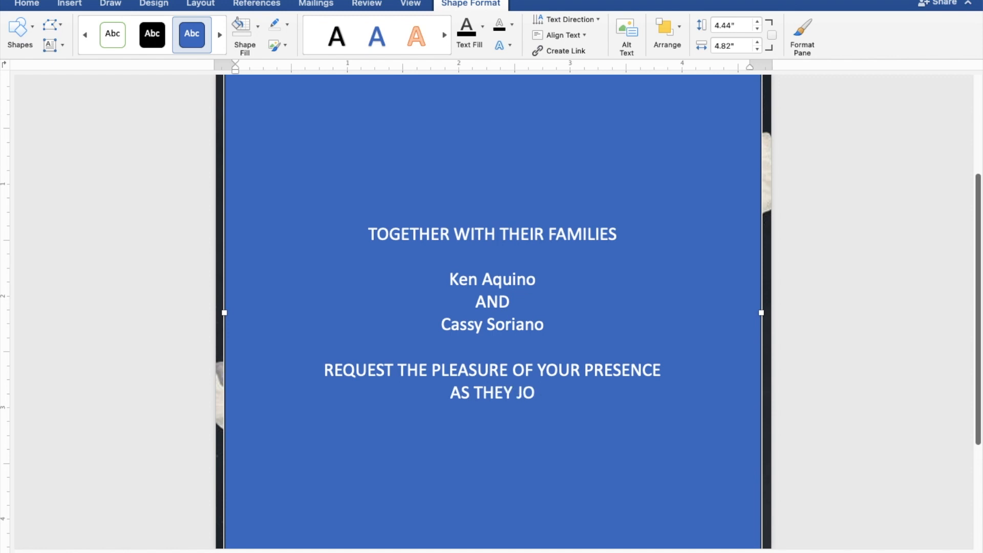
type("Y")
type("F")
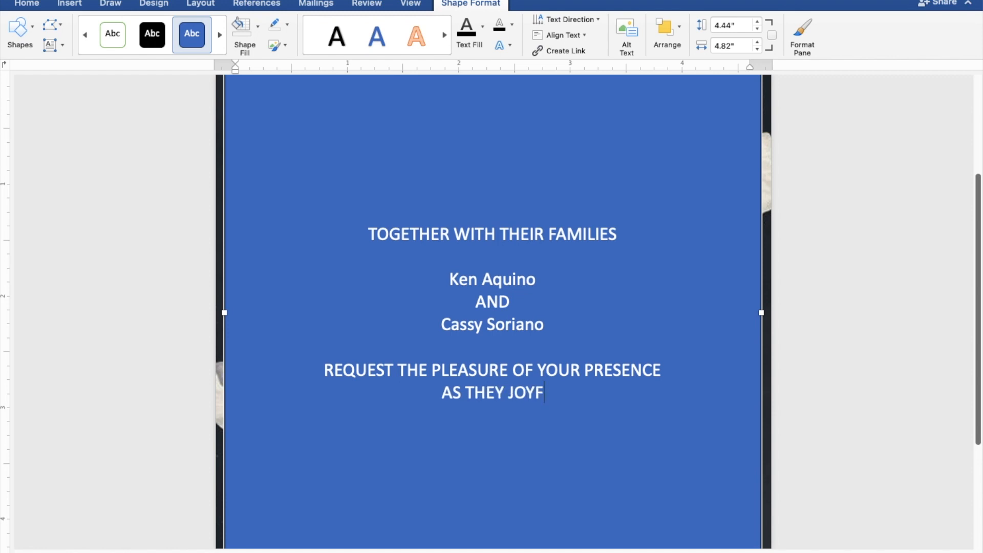
type("ULL")
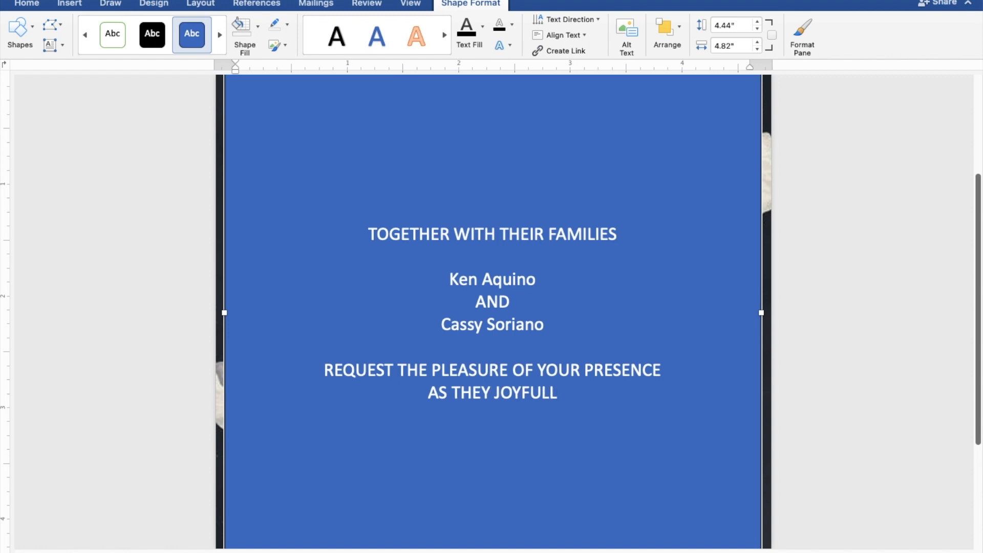
type("Y UNI")
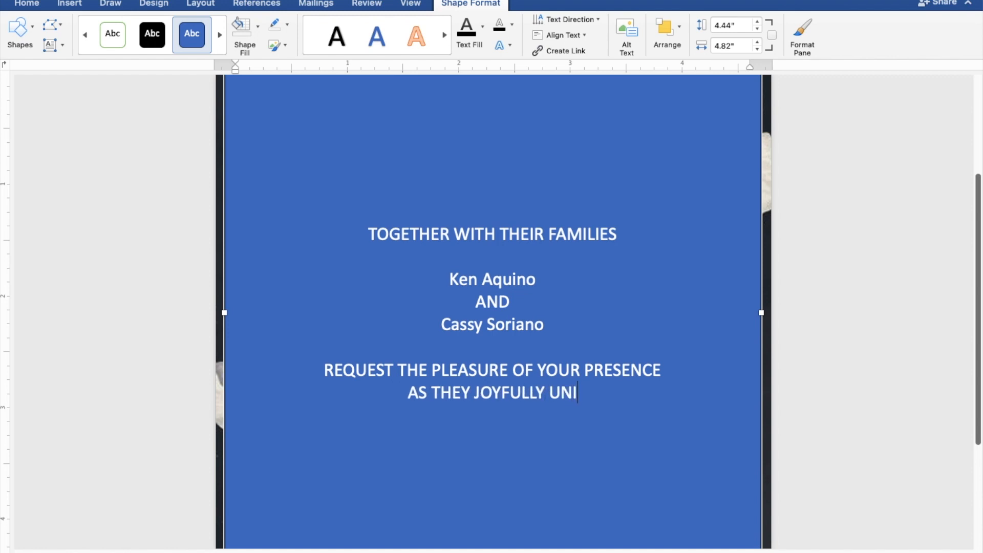
type("TE")
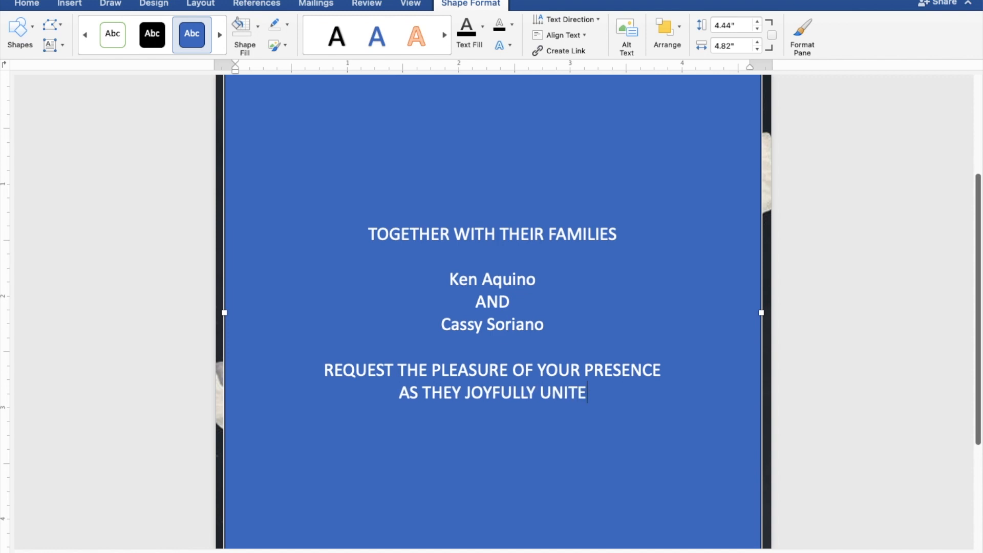
type(" IN ")
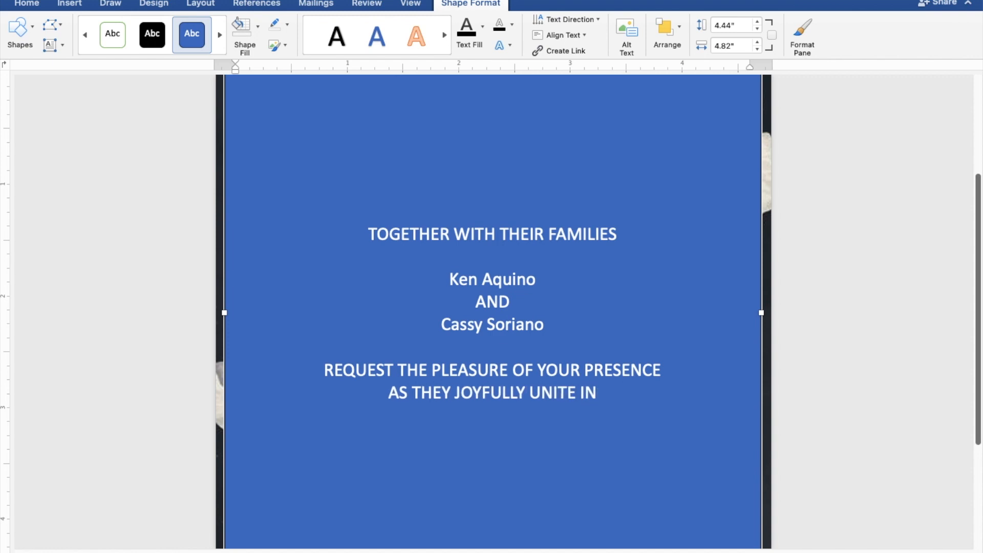
type("M")
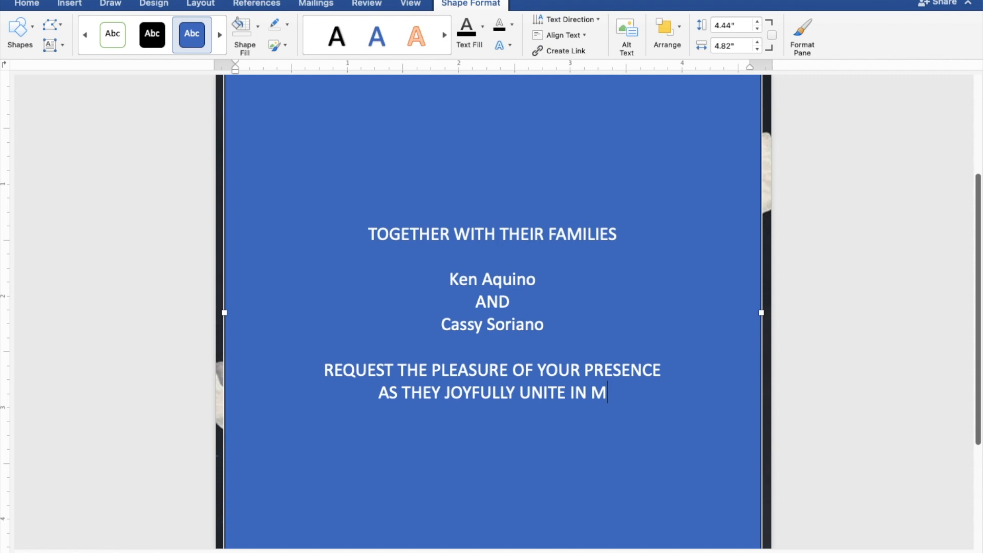
type("A")
type("R")
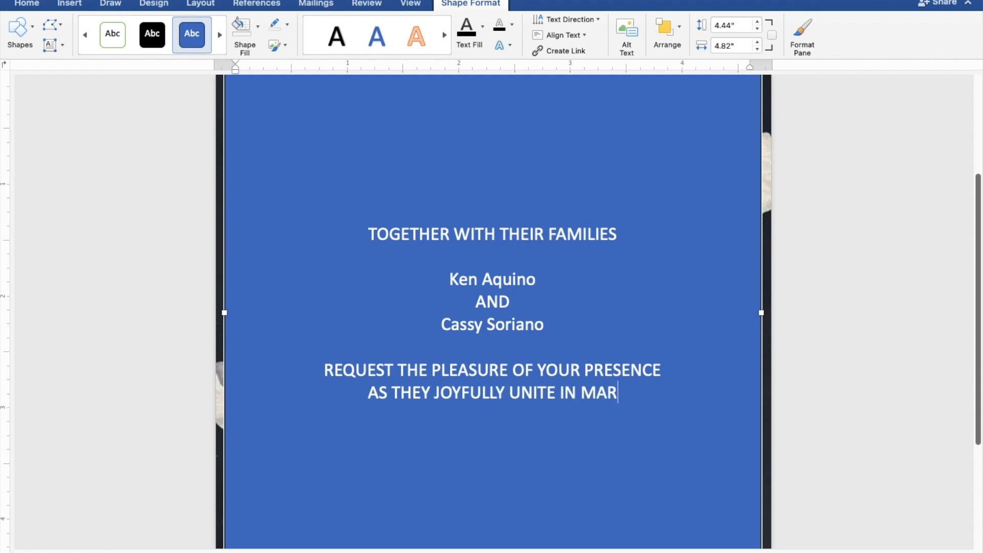
type("RIA")
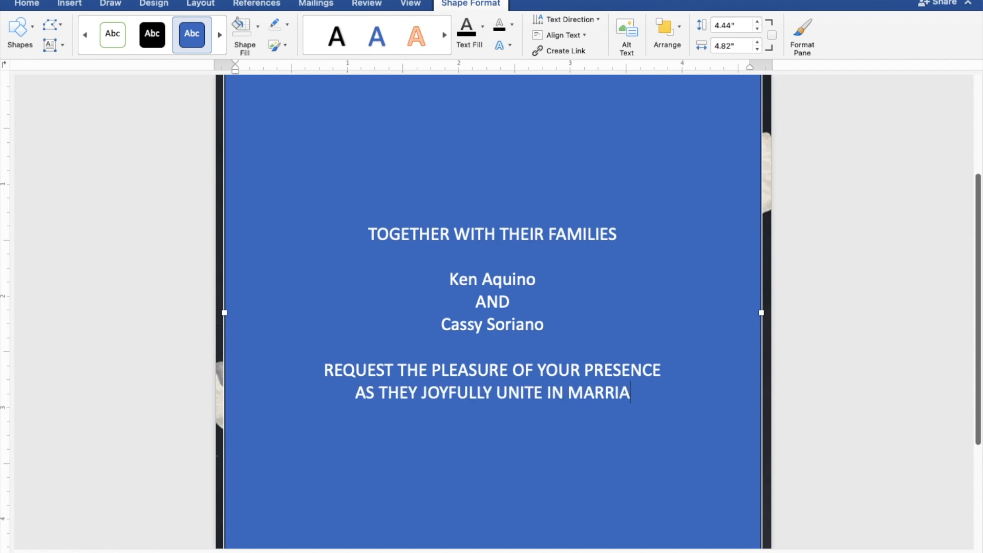
type("GE")
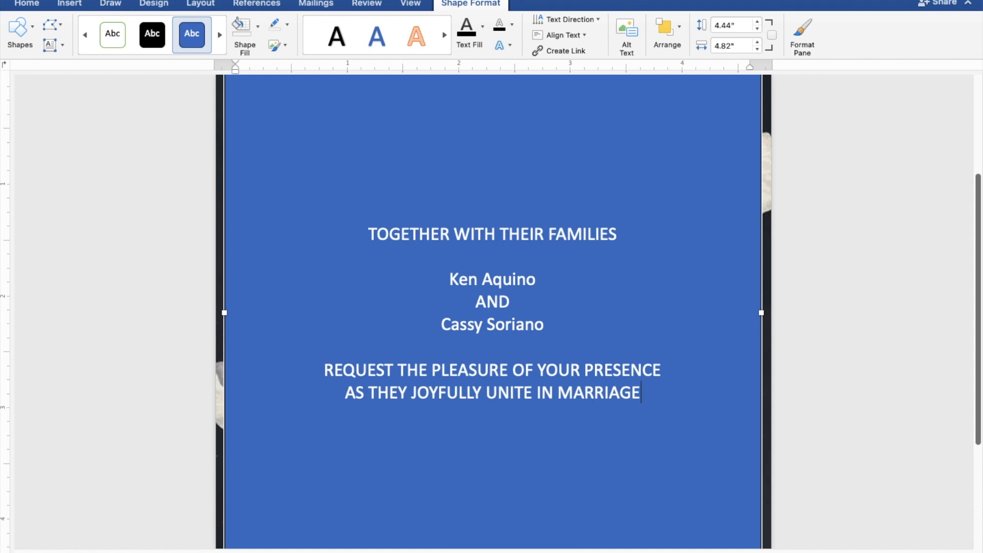
key("Return")
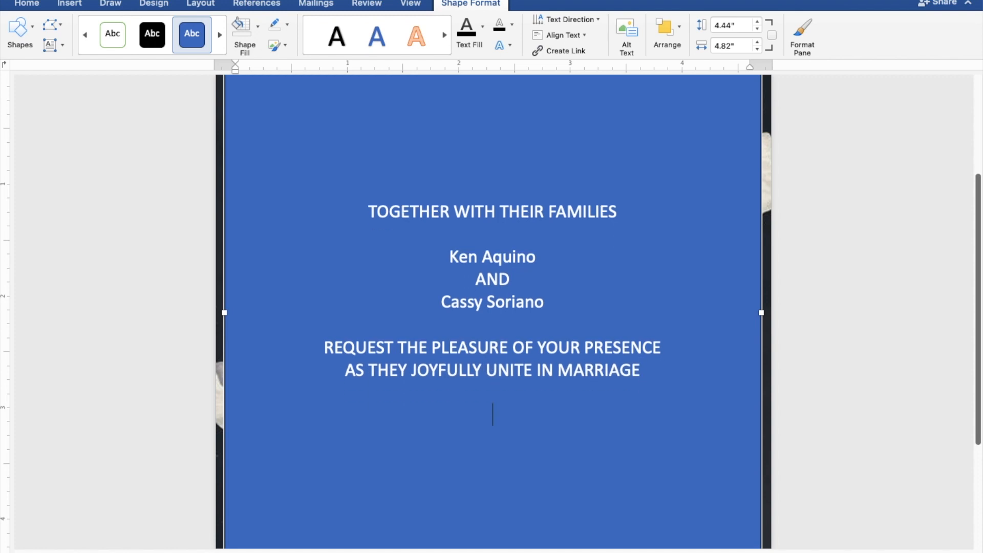
- Type SUNDAY, OCTOBER 29, 2023 and 10:00 IN THE MORNING on separate lines
type("SUNDAY")
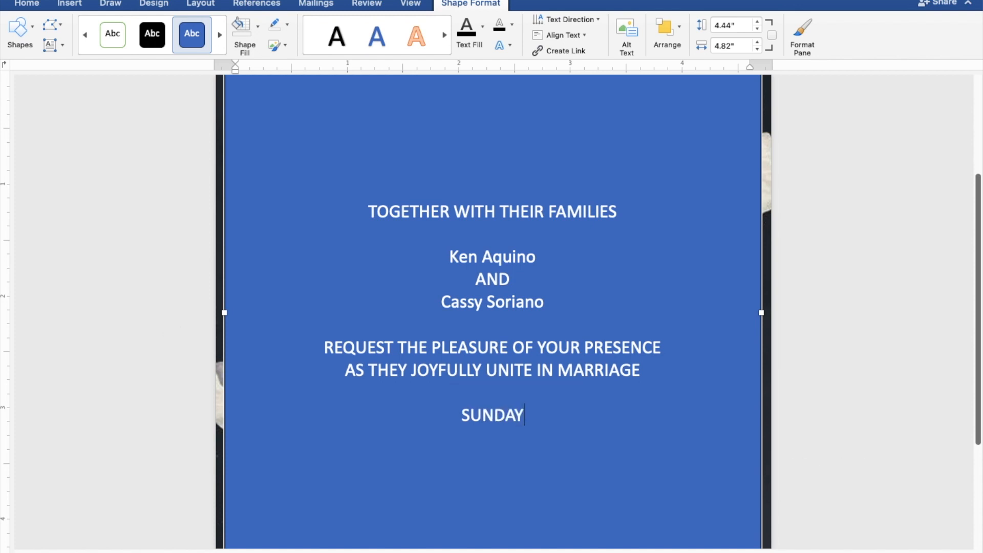
key("Return")
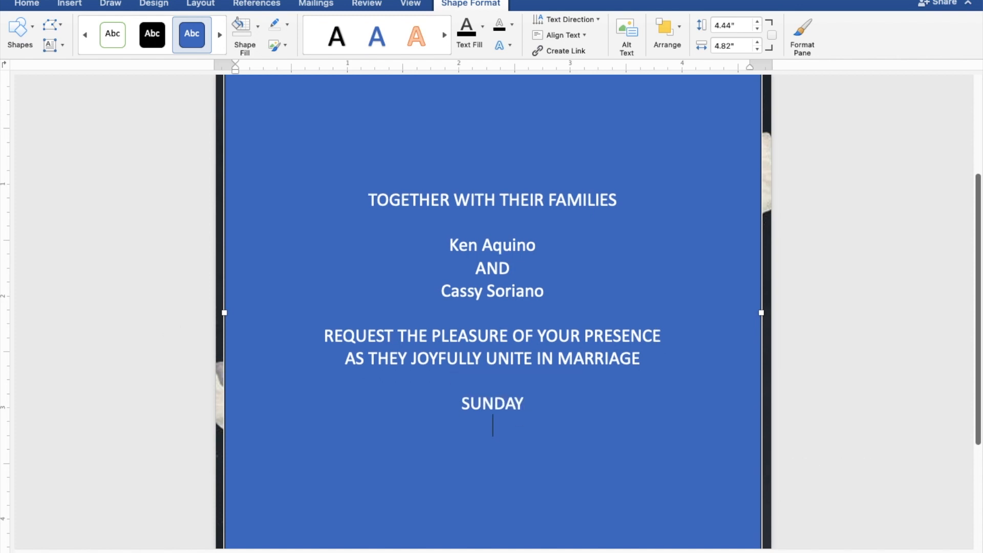
type("OC")
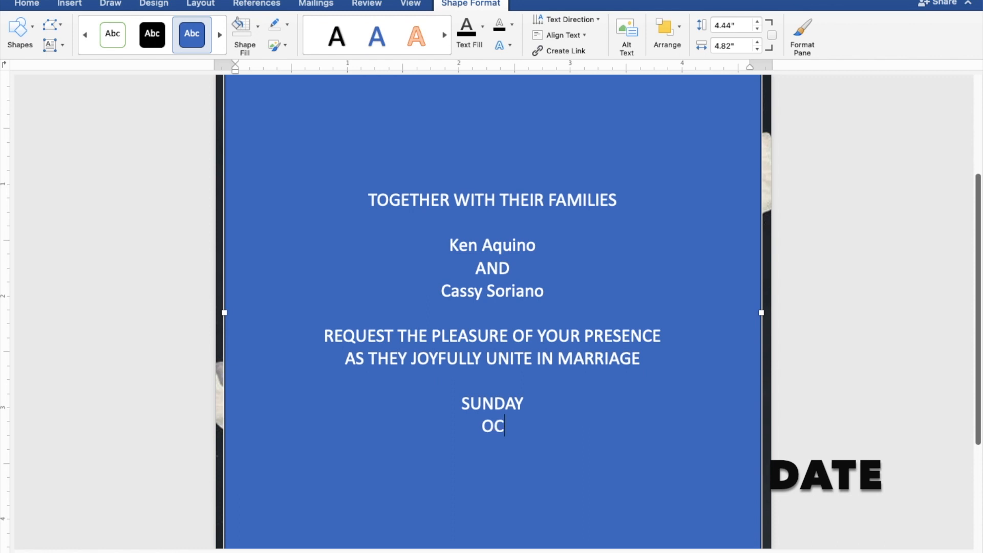
type("TOBER")
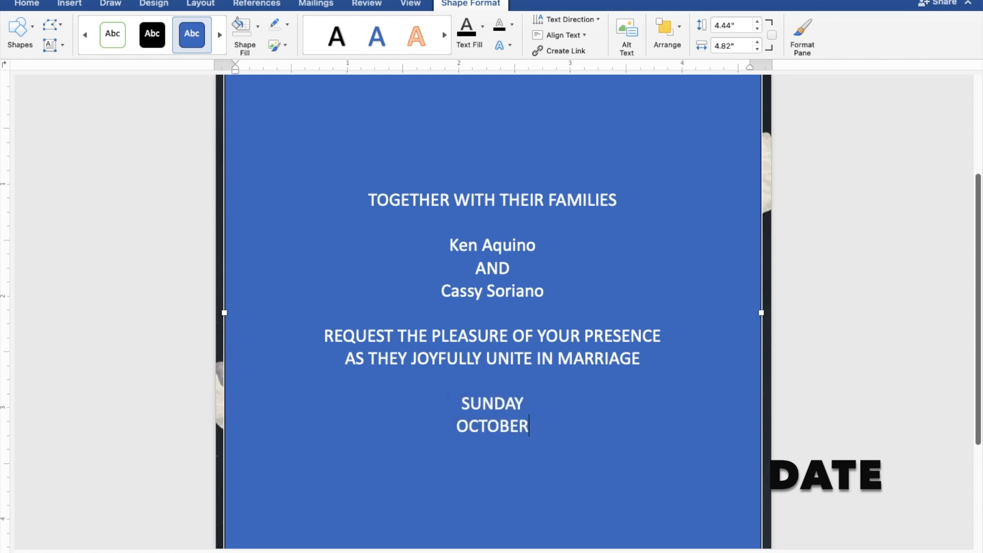
type(" 2")
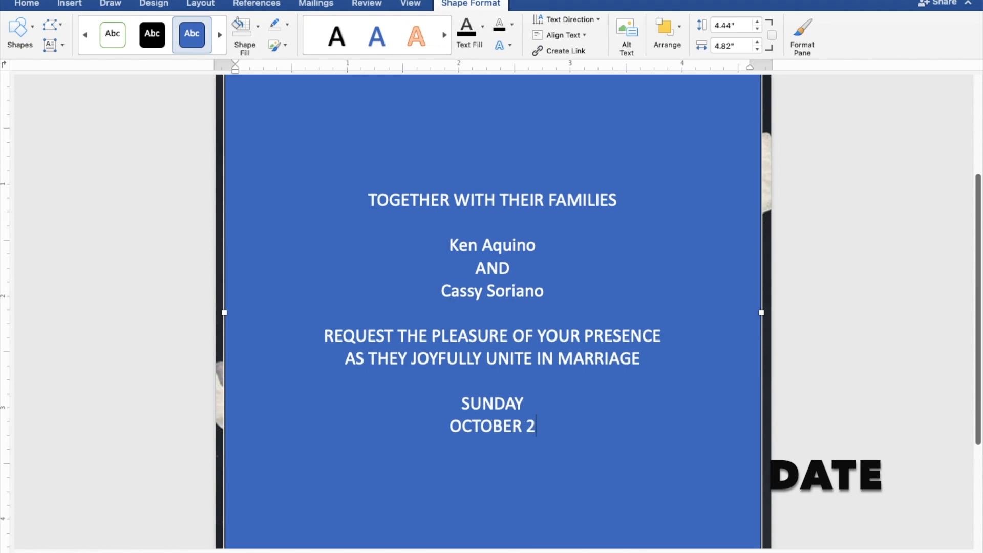
type("9, ")
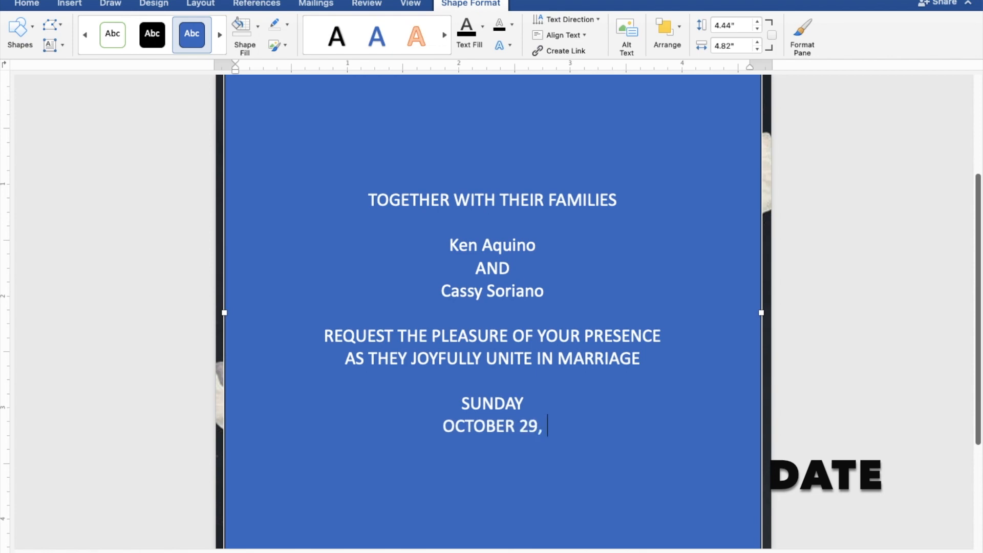
type("2023")
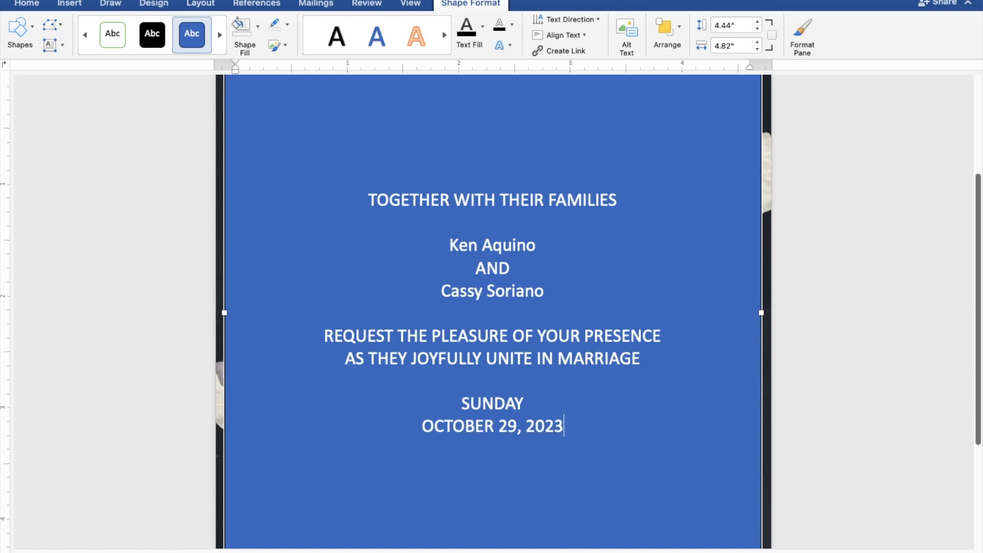
key("Return")
type("1")
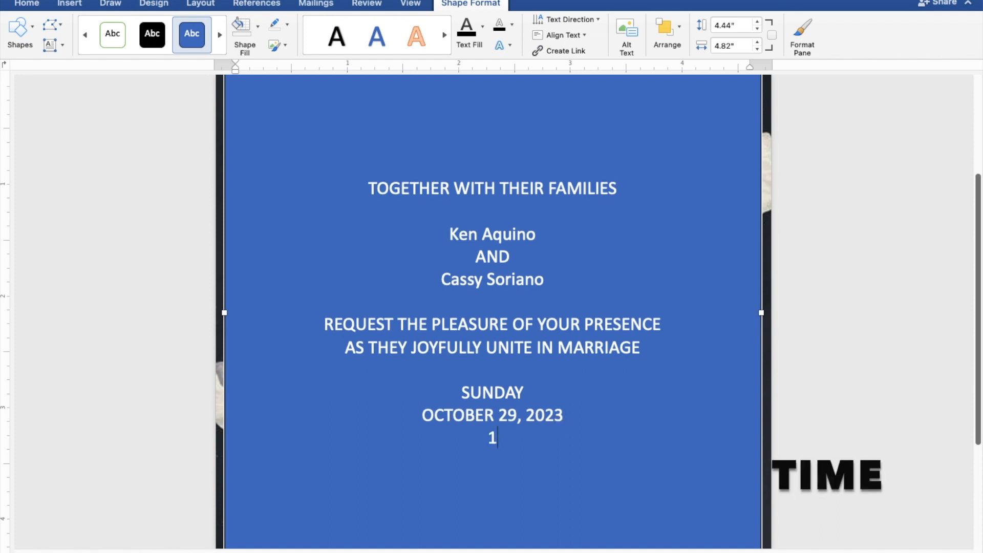
type("0:00 IN ")
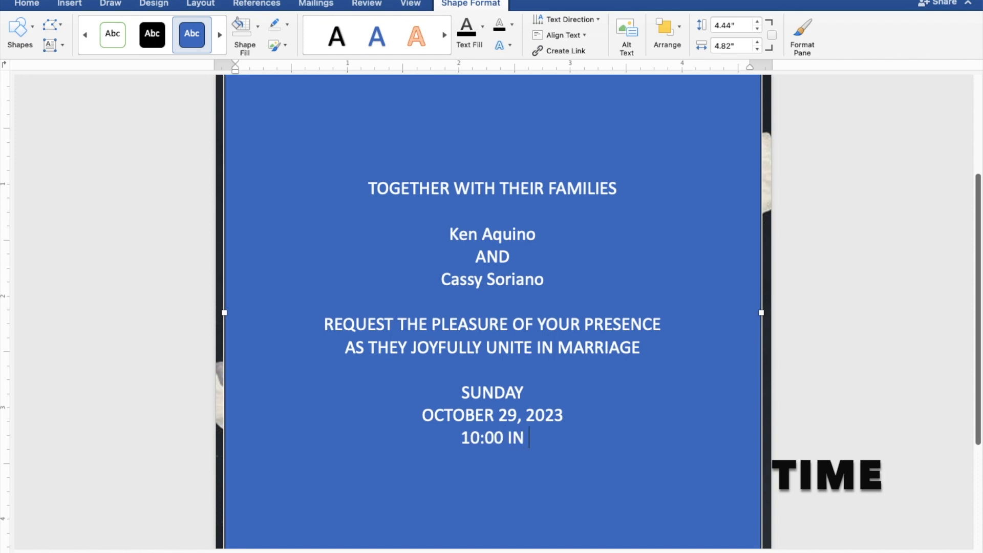
type("THE")
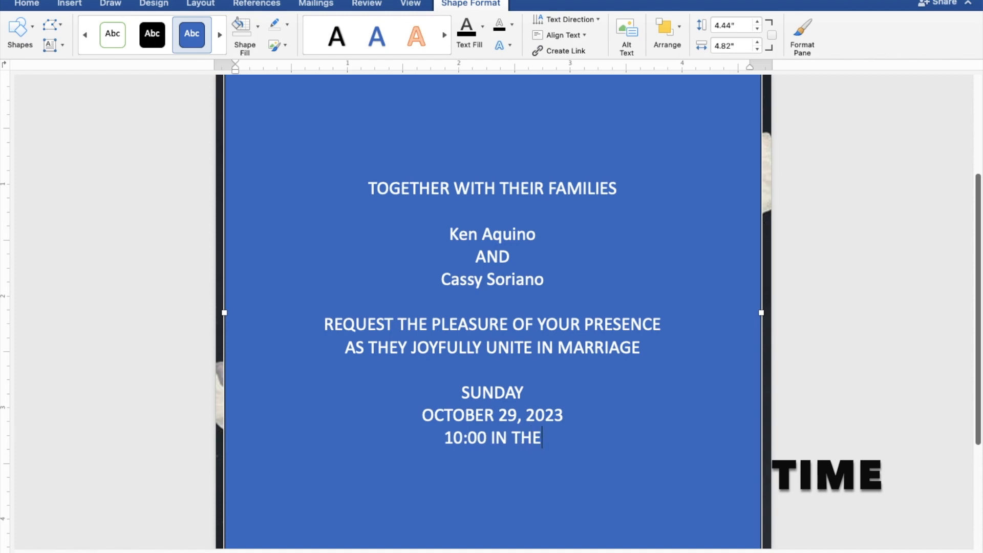
type(" M")
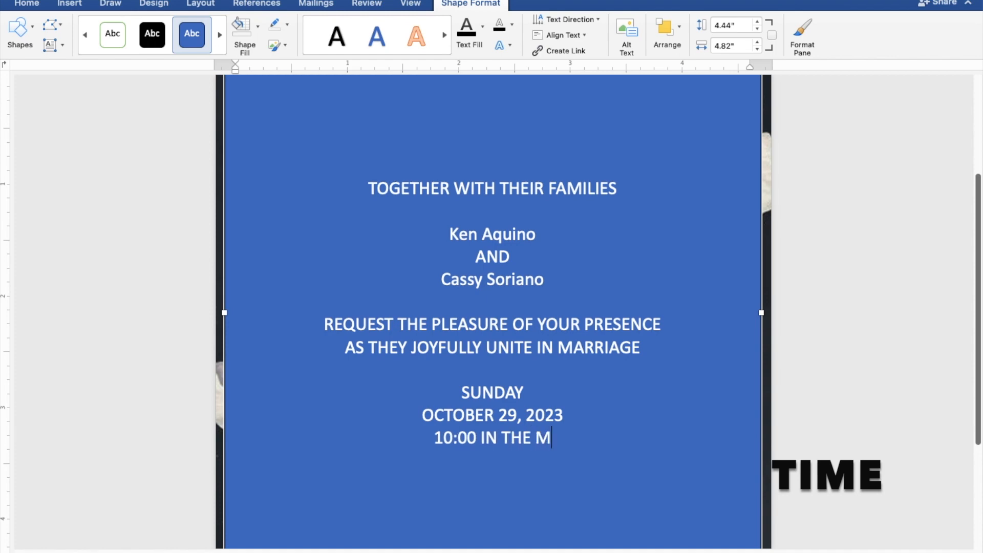
type("ORN")
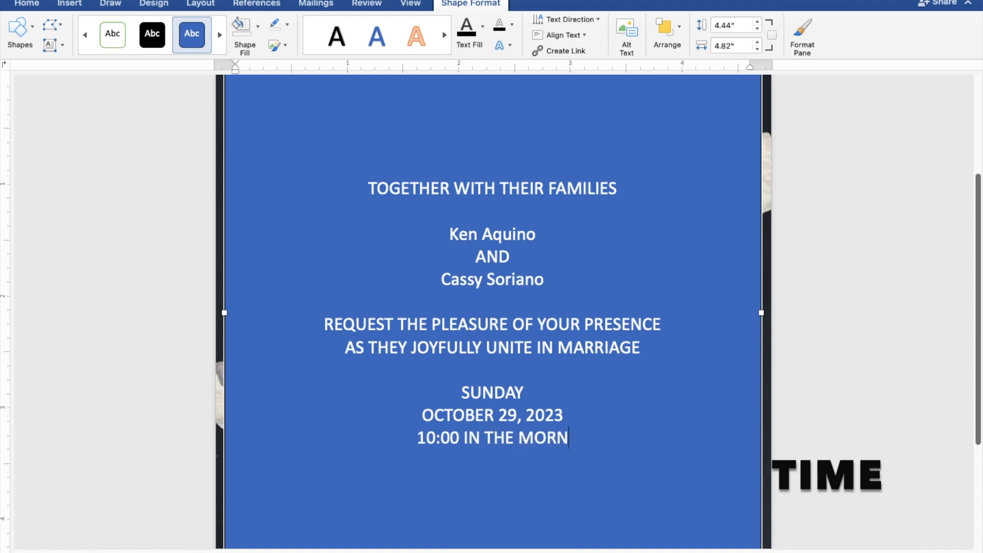
type("ING")
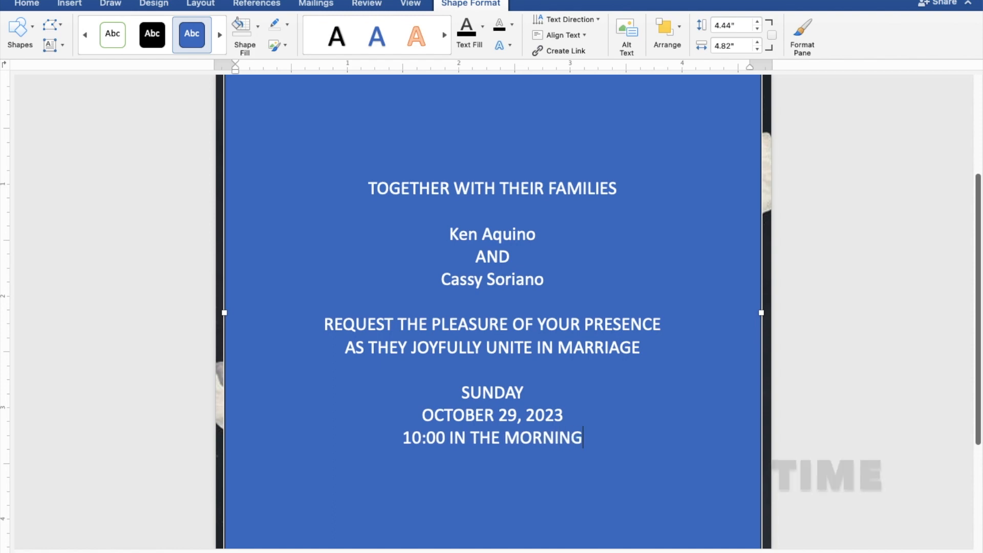
key("Return")
- Add ST. THOMAS AQUINAS PARISH CHURCH, MANGALDAN, PANGASINAN, a blank line and Reception to follow
type("S")
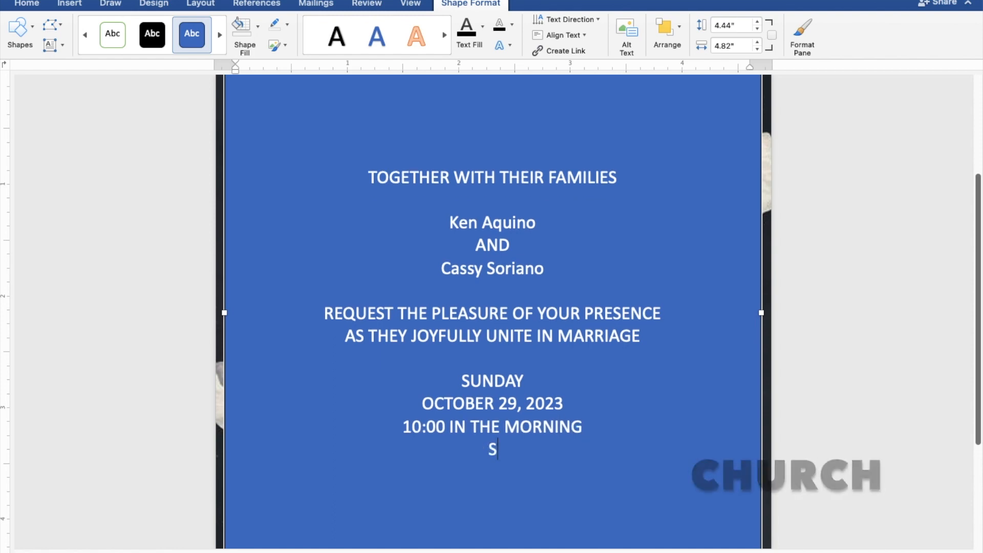
type("T. TH")
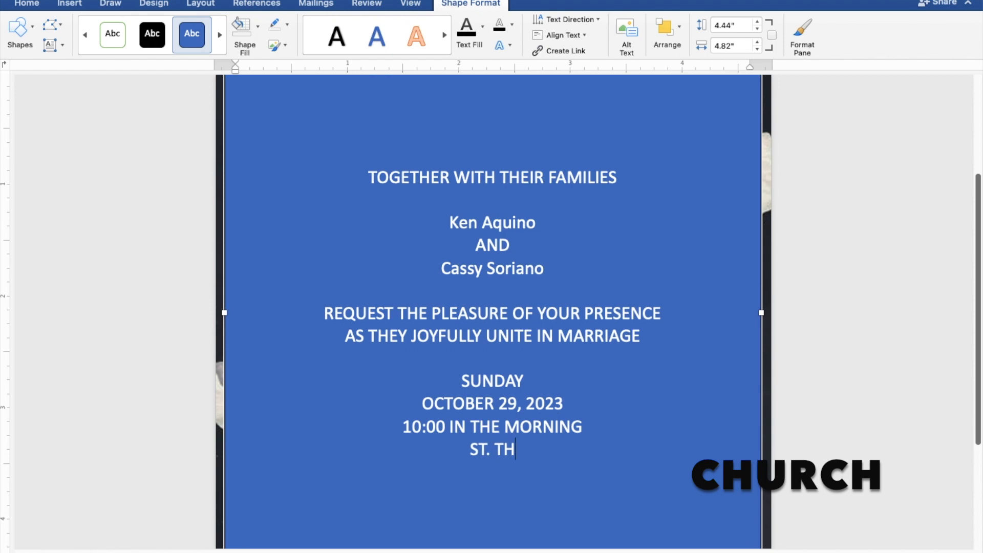
type("OMAS")
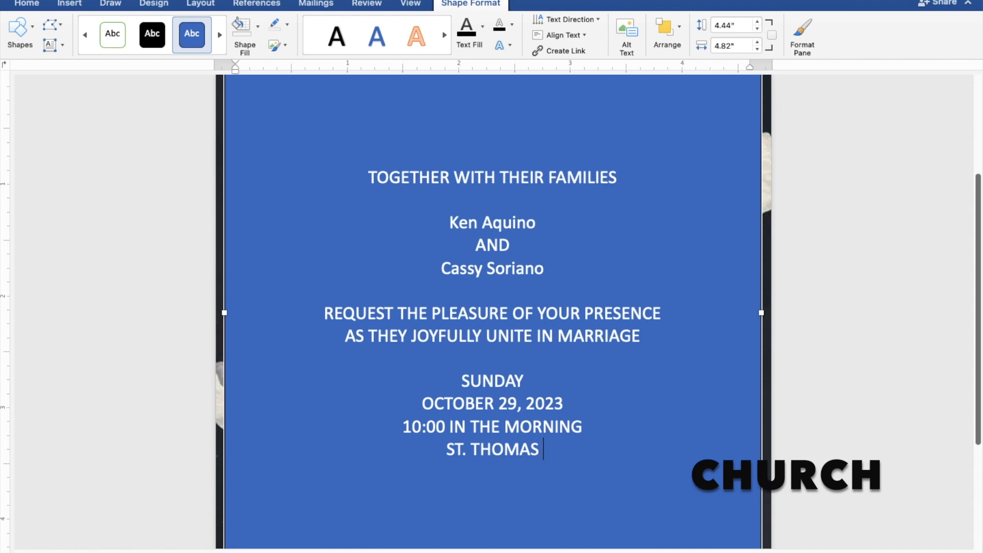
type(" AQU")
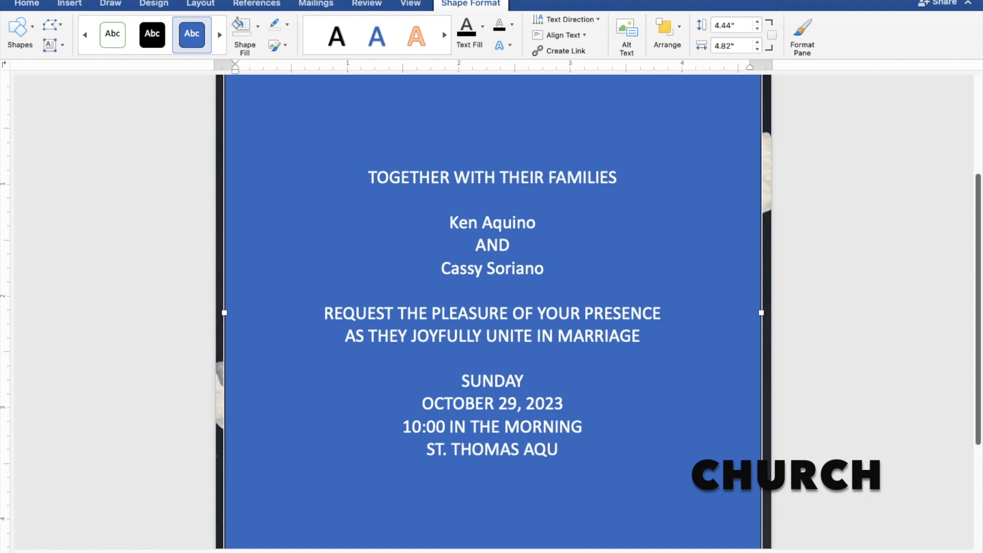
type("IN")
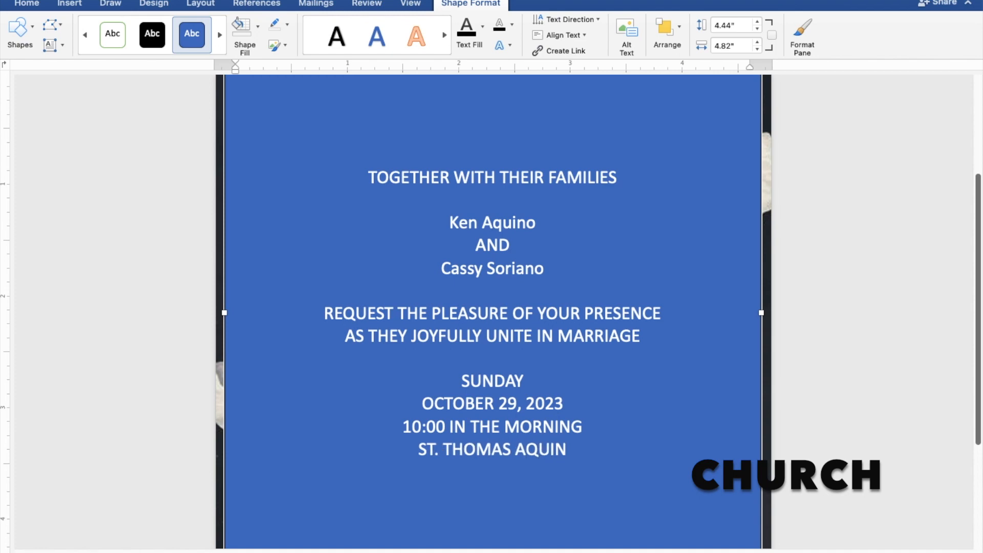
type("AS")
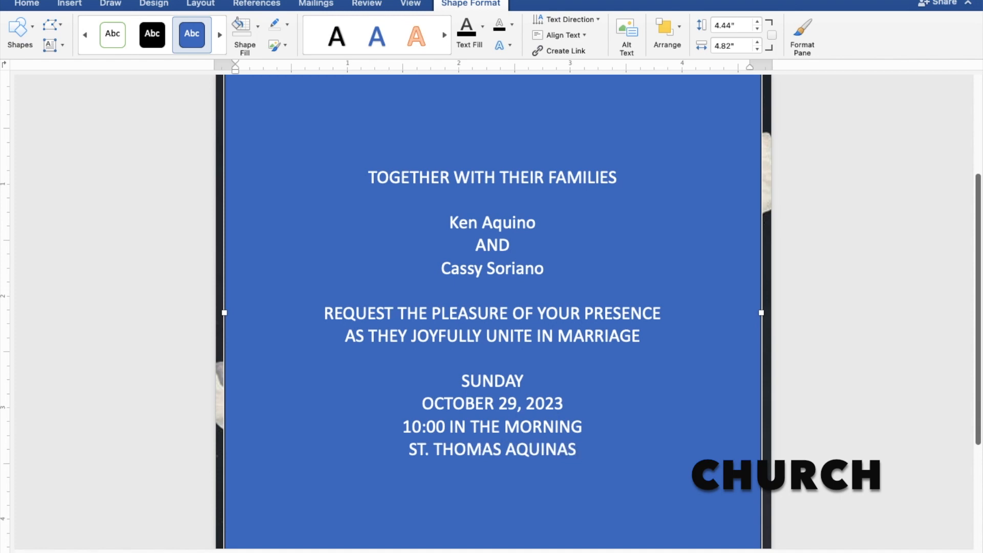
type(" PA")
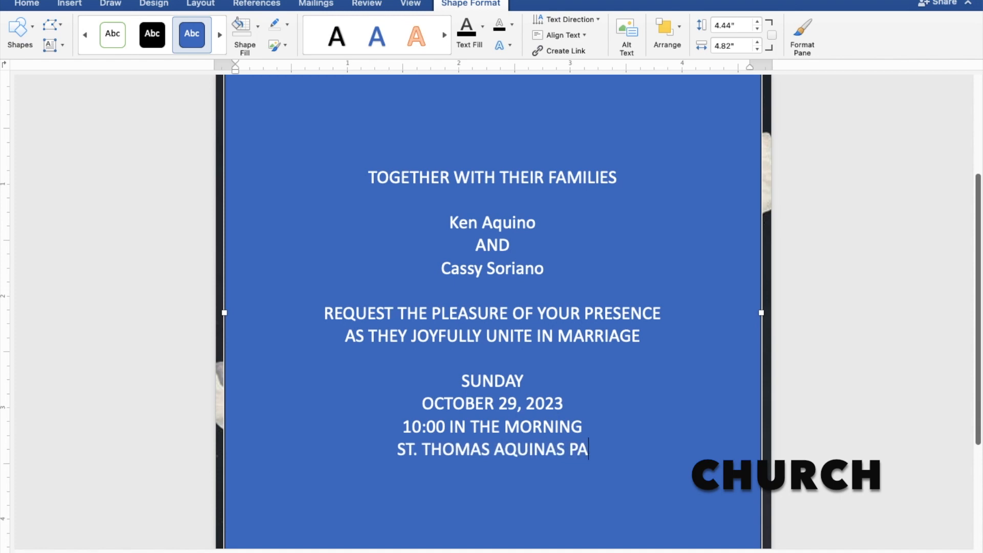
type("RISH")
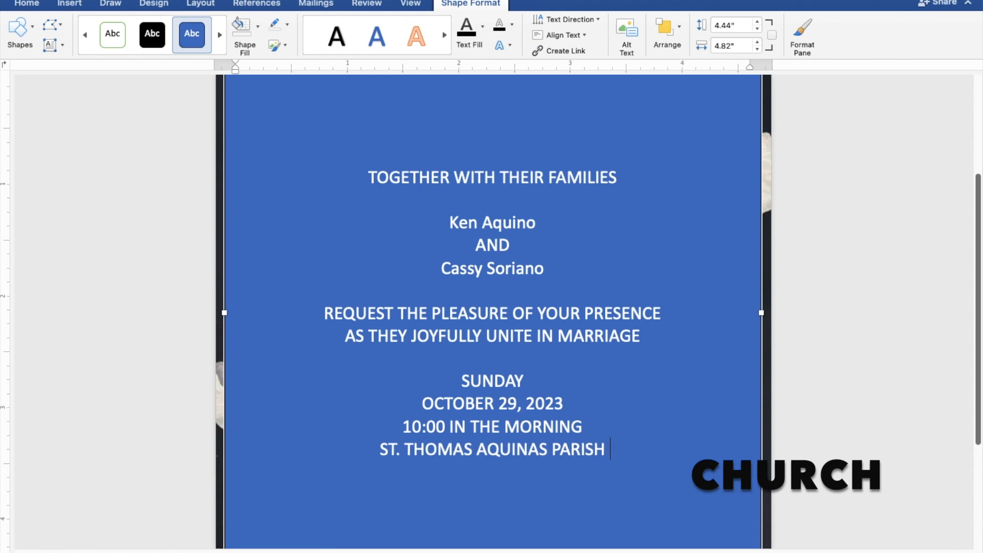
type(" CHURCH")
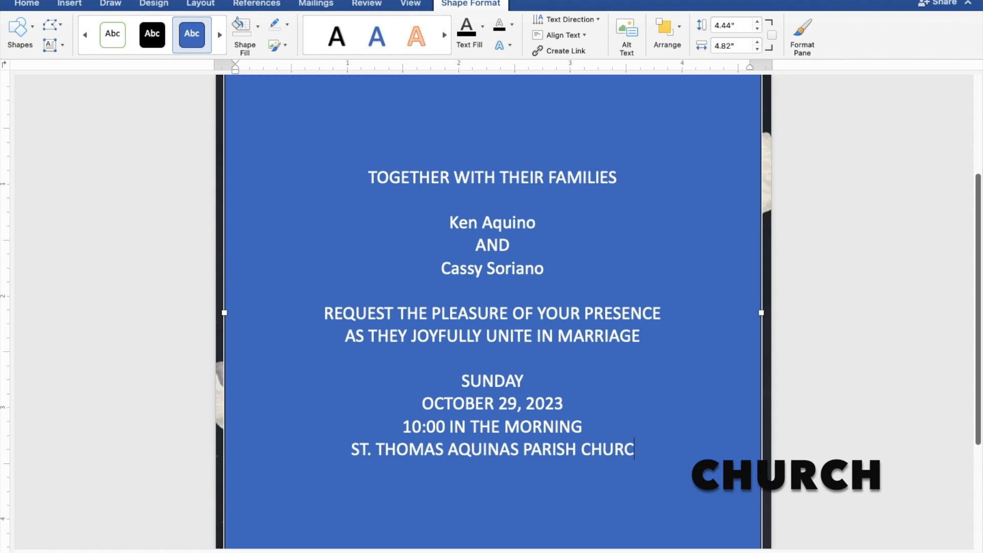
key("Return")
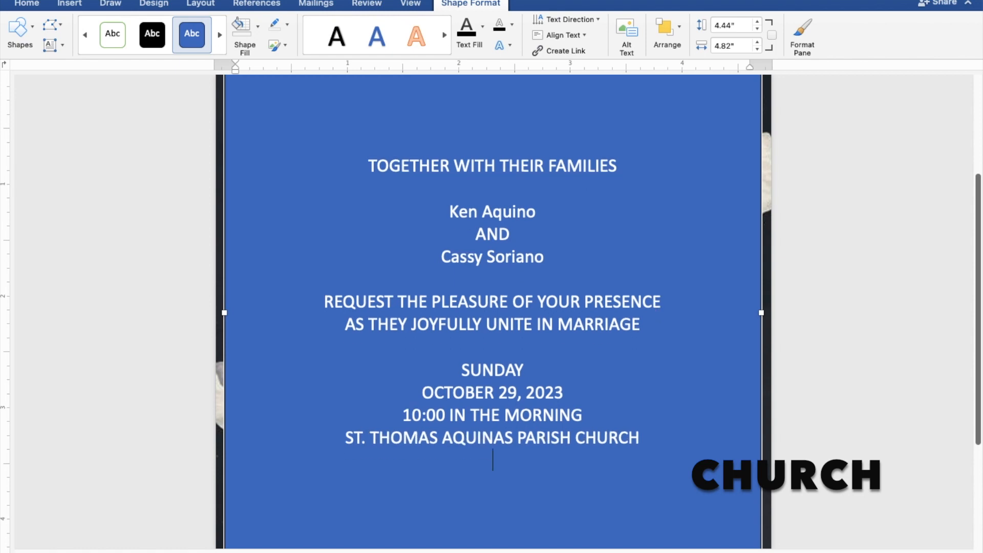
type("MANGALD")
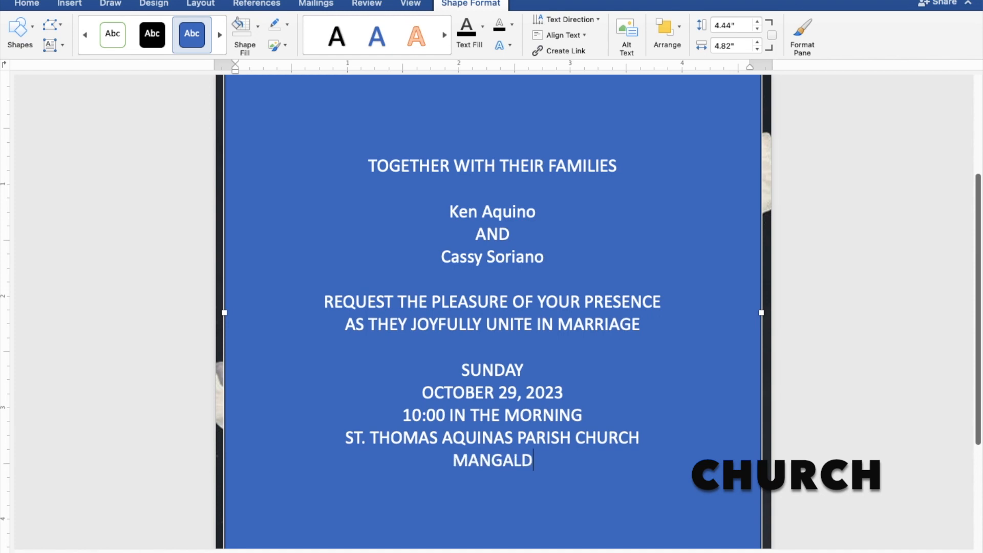
type("AN,")
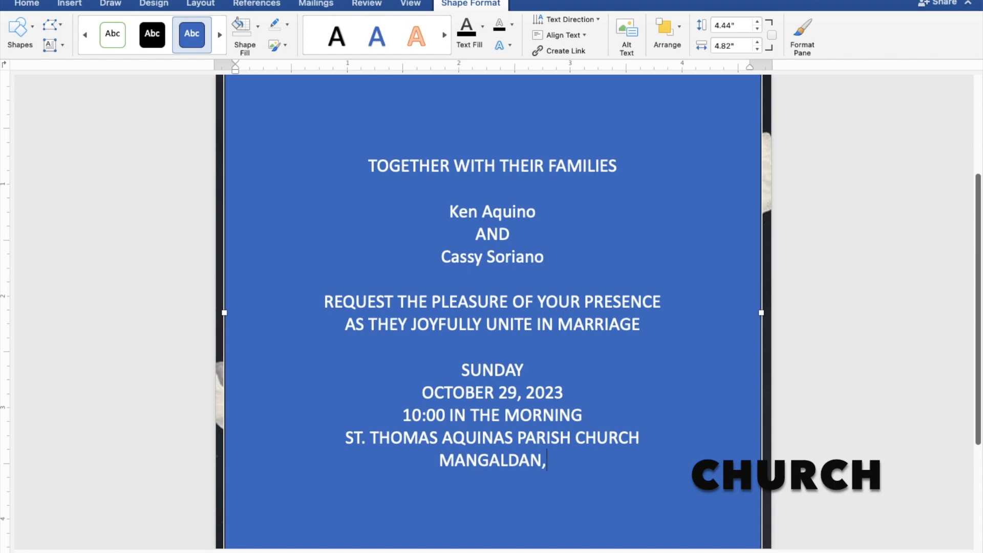
type(" P")
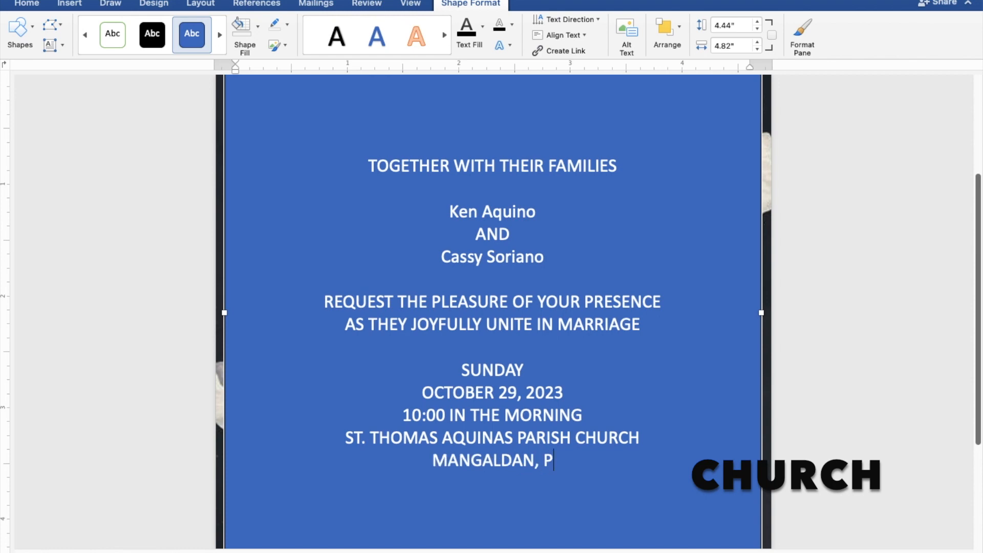
type("ANG")
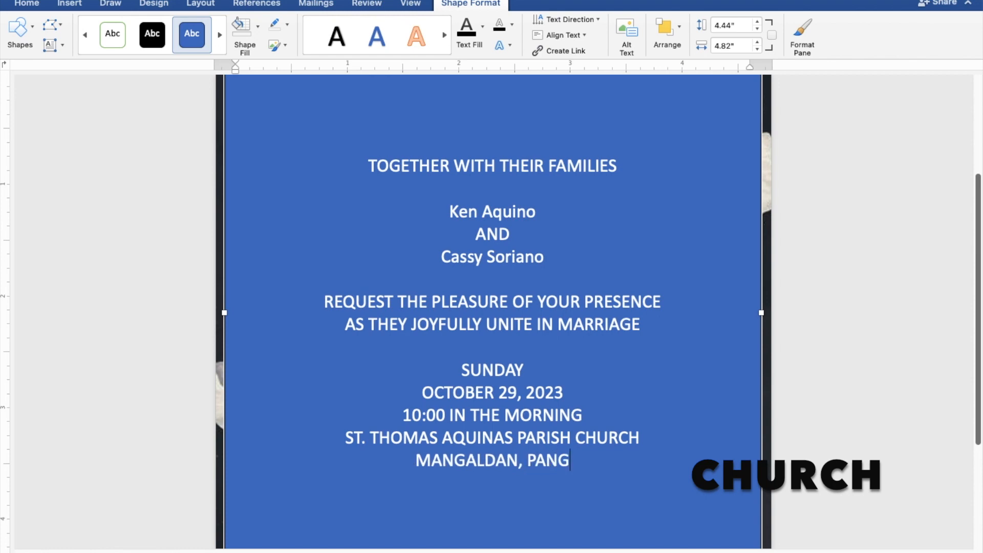
type("AS")
type("IN")
type("AN")
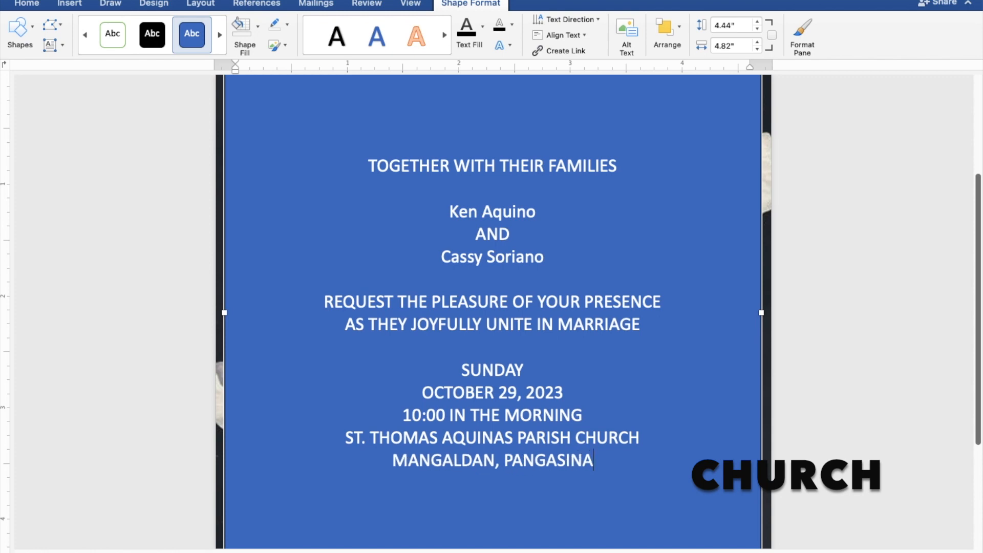
key("Return")
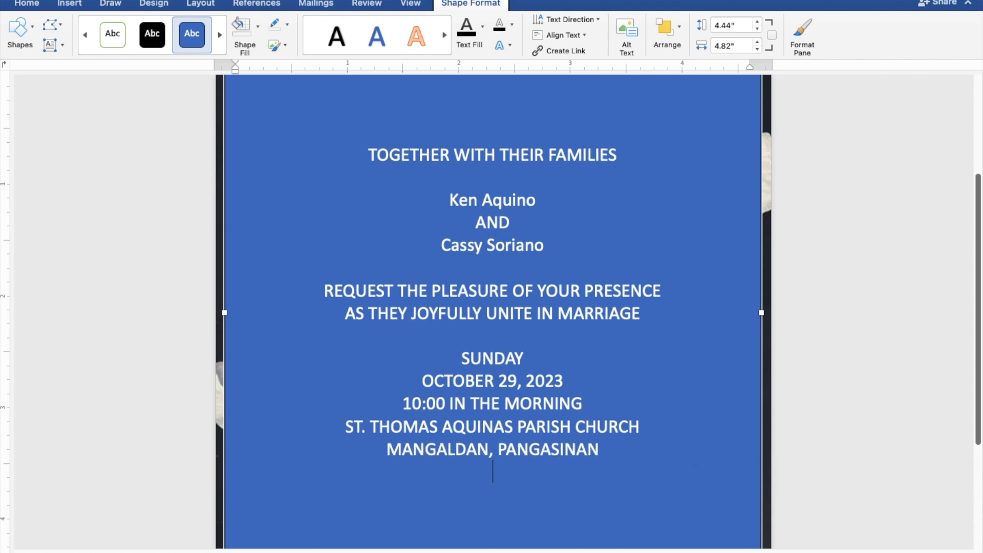
key("Return")
type("Rec")
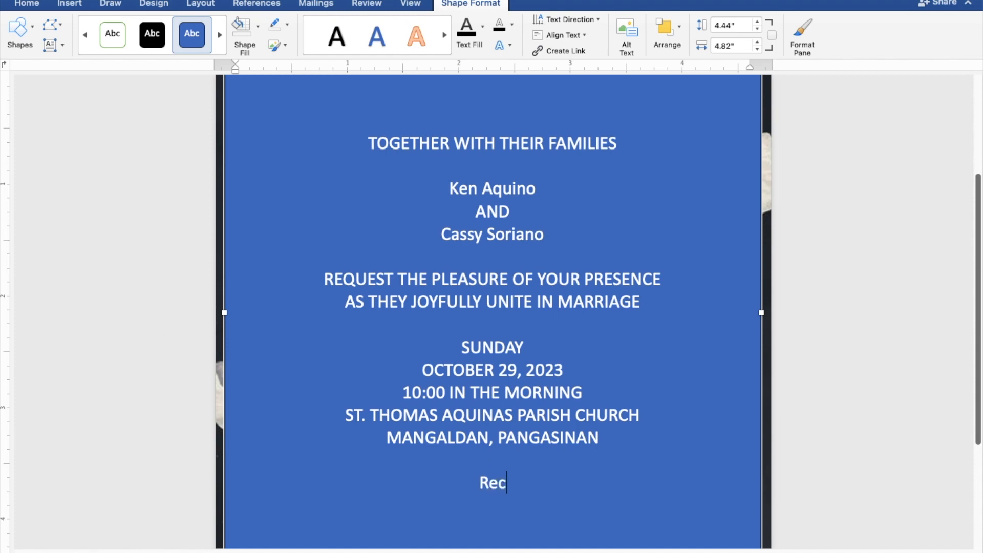
type("eptio")
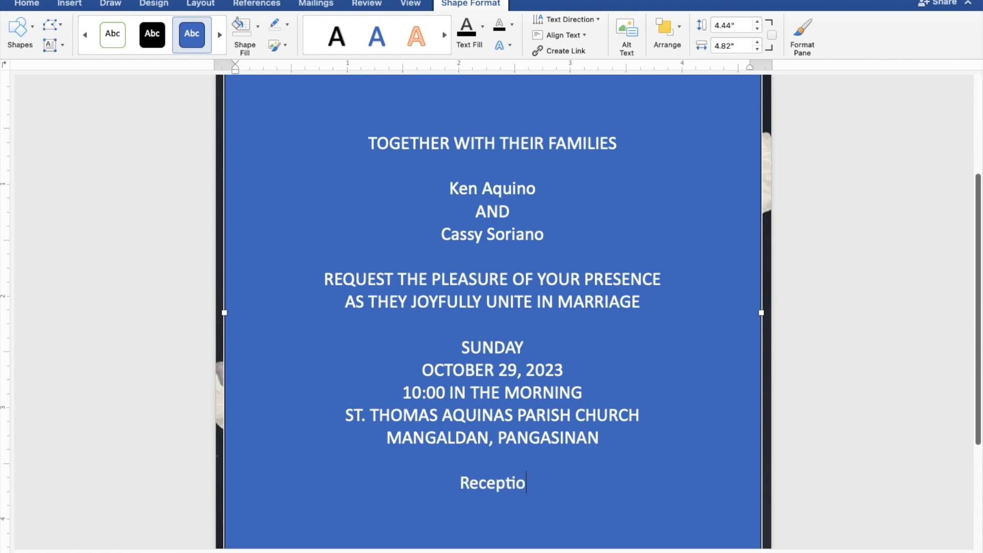
type("n to")
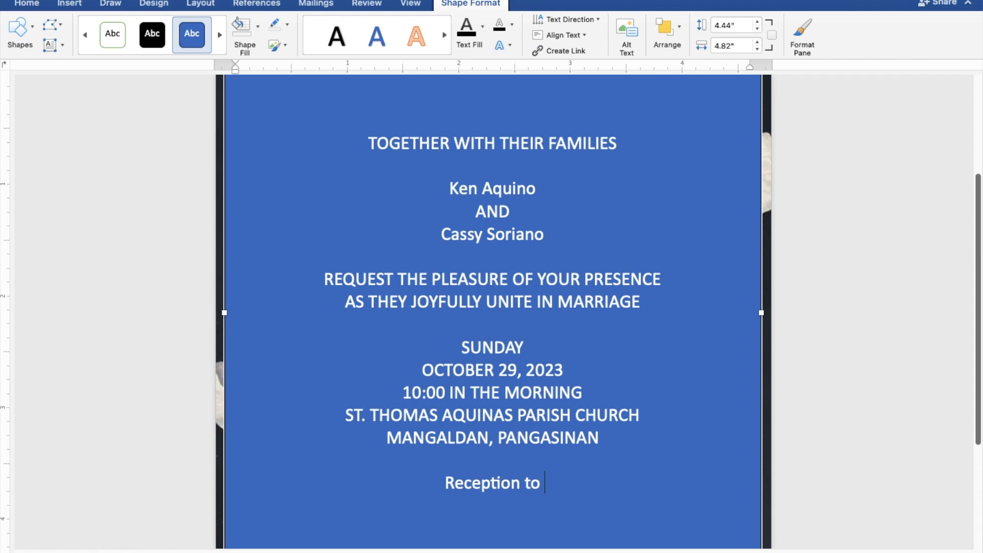
type(" fol")
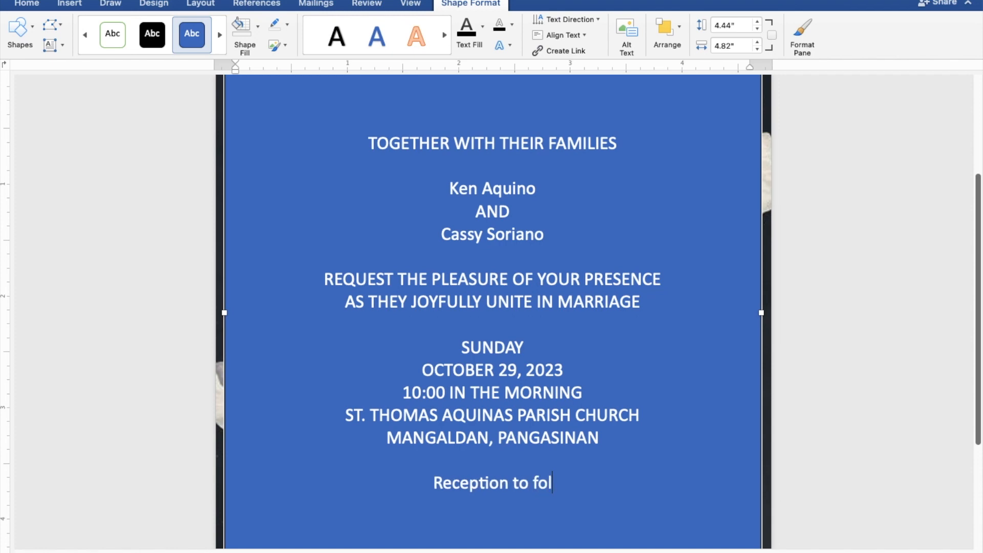
type("lo")
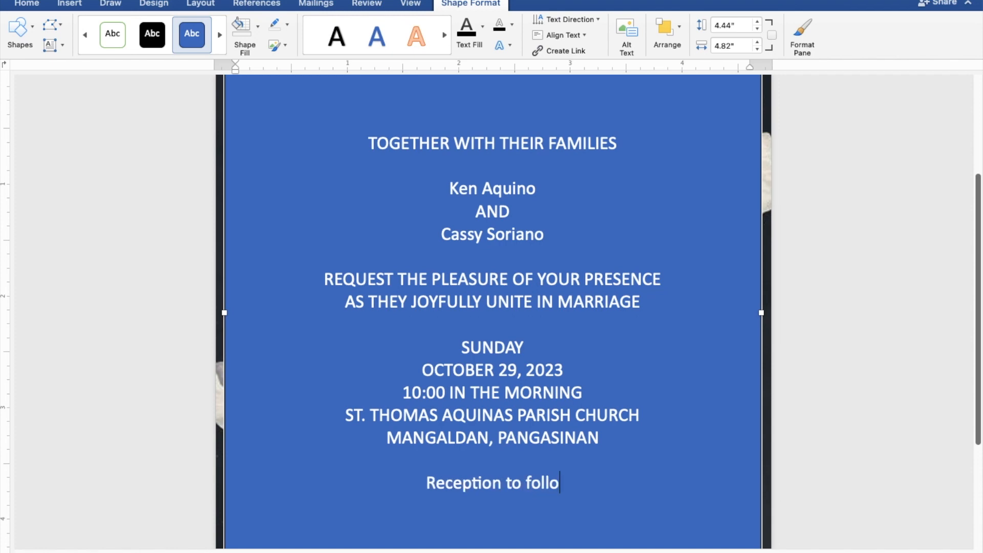
type("w")
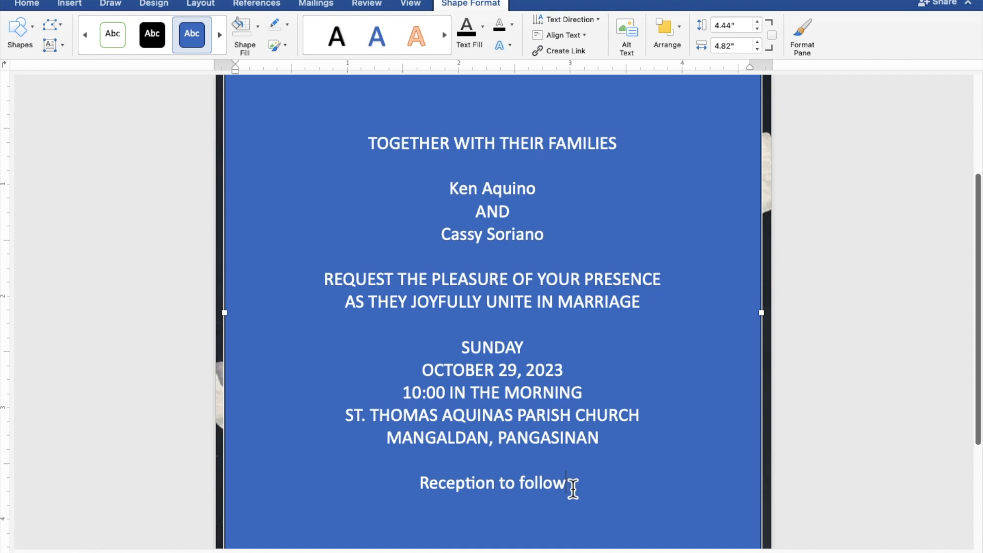
- Select all the invitation text and give the text box No Fill and No Outline
left_click_drag(572, 488, 367, 151)
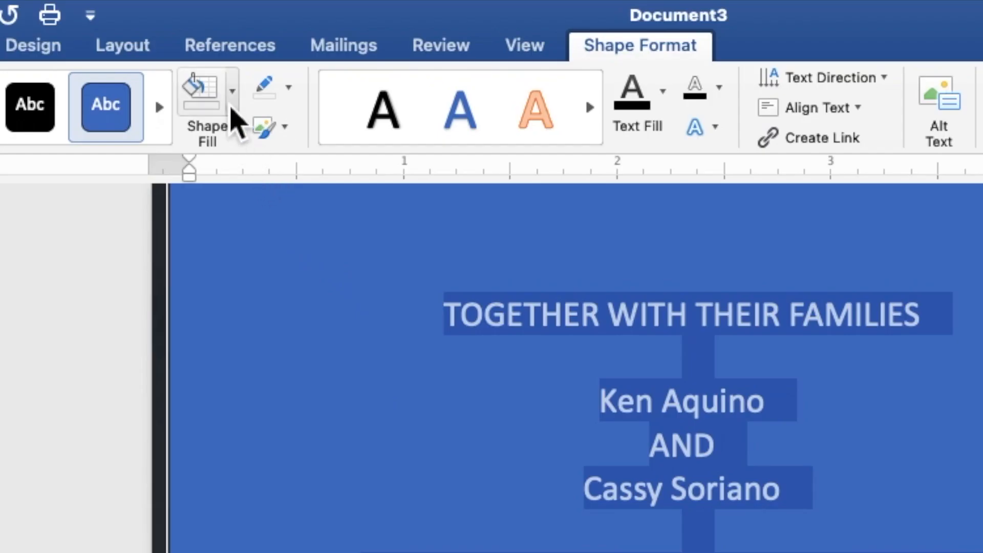
left_click(231, 107)
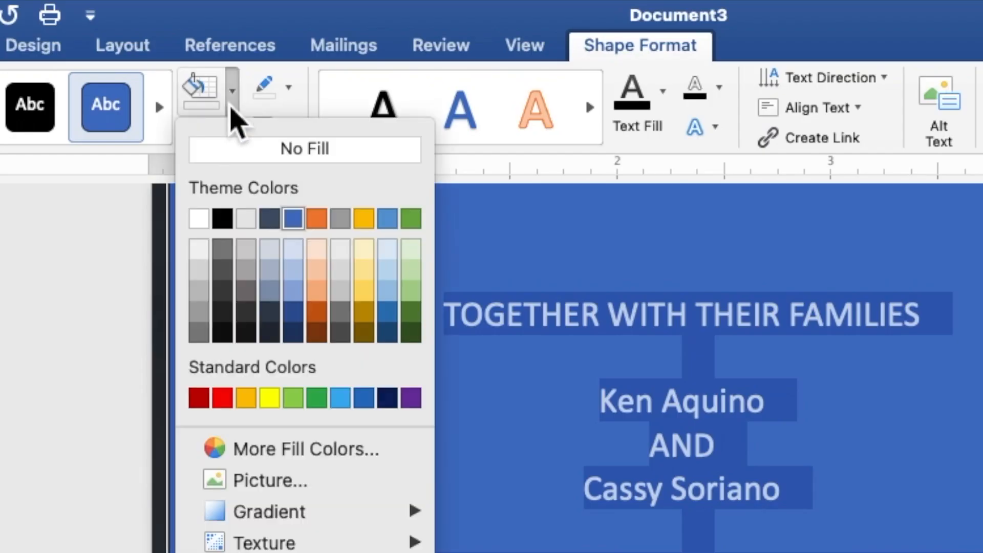
left_click(243, 159)
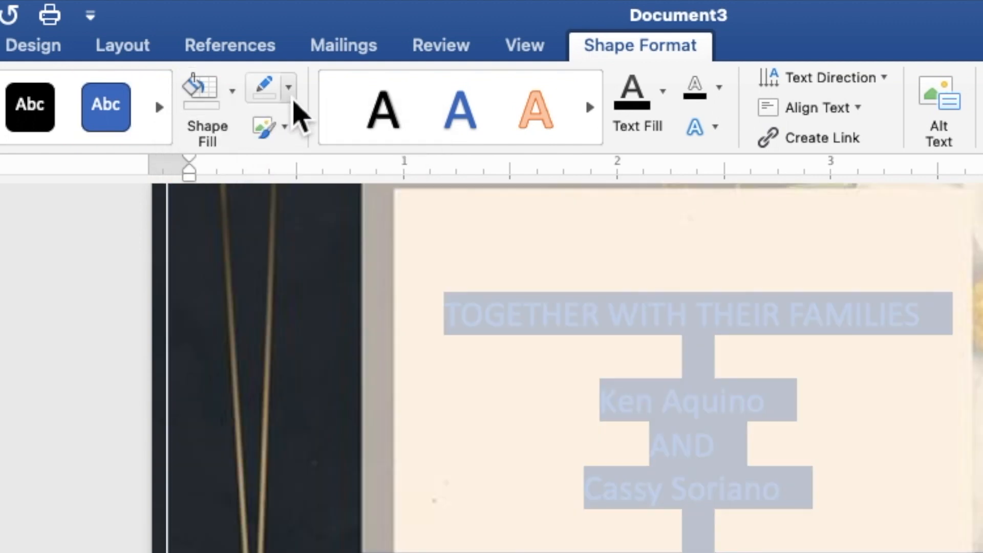
left_click(289, 92)
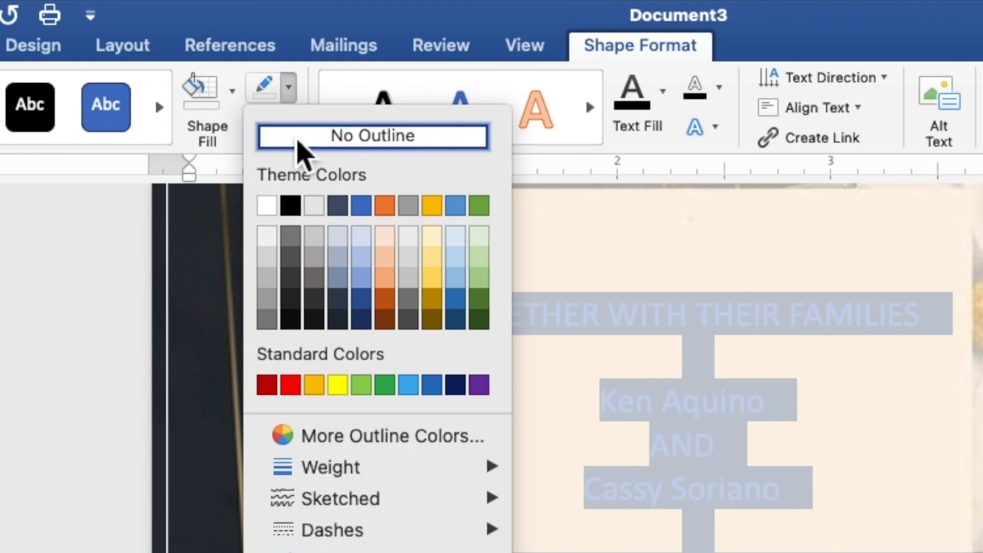
left_click(299, 143)
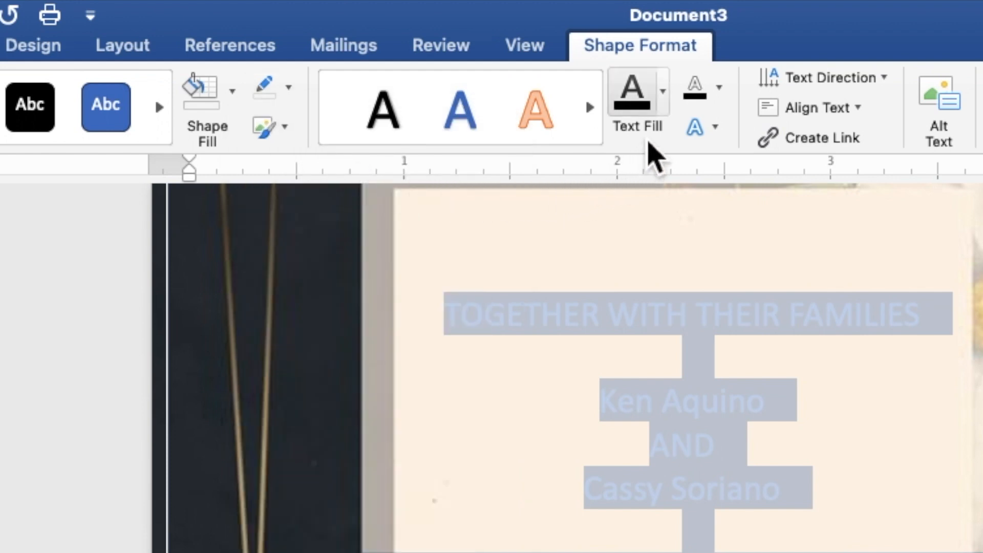
- Set the text fill colour of all the invitation wording to black
left_click(666, 105)
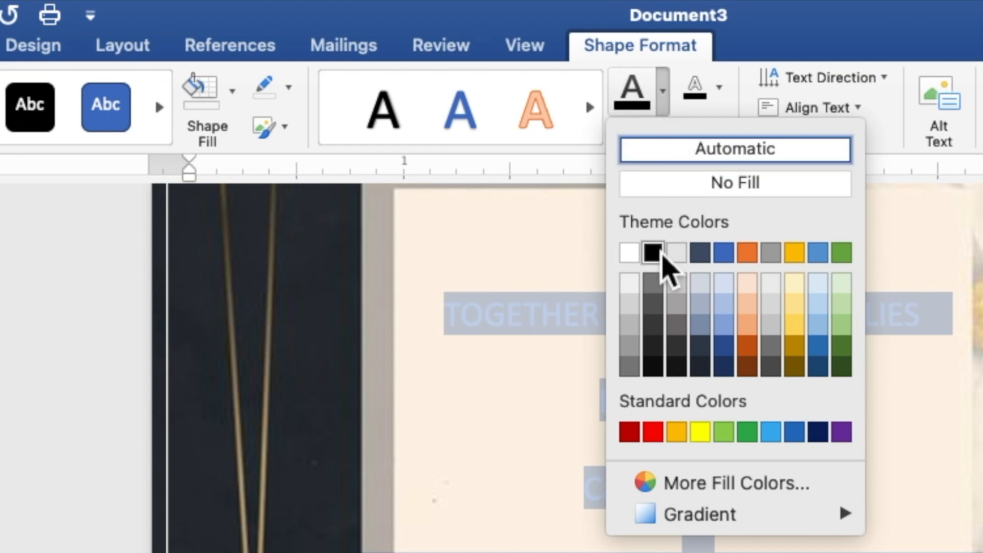
left_click(654, 252)
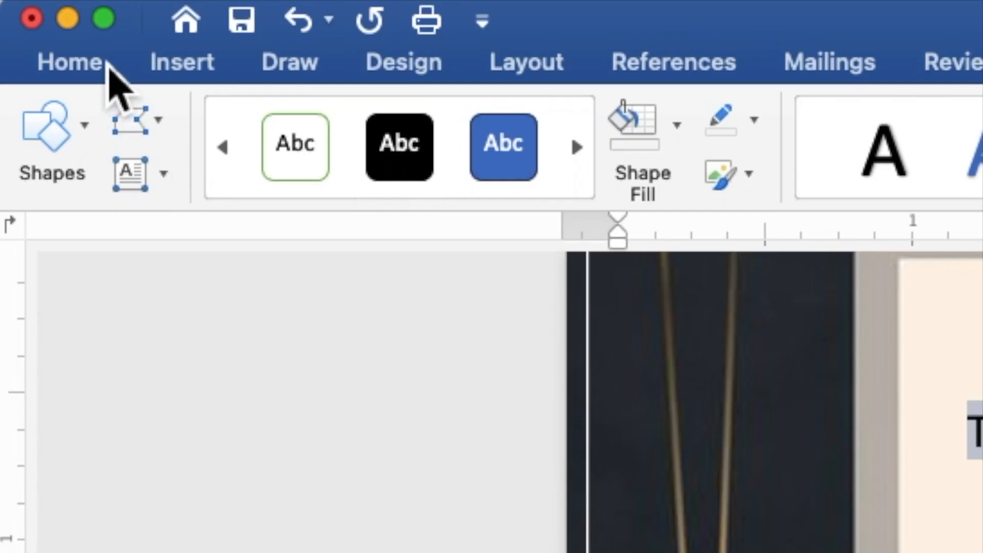
left_click(107, 65)
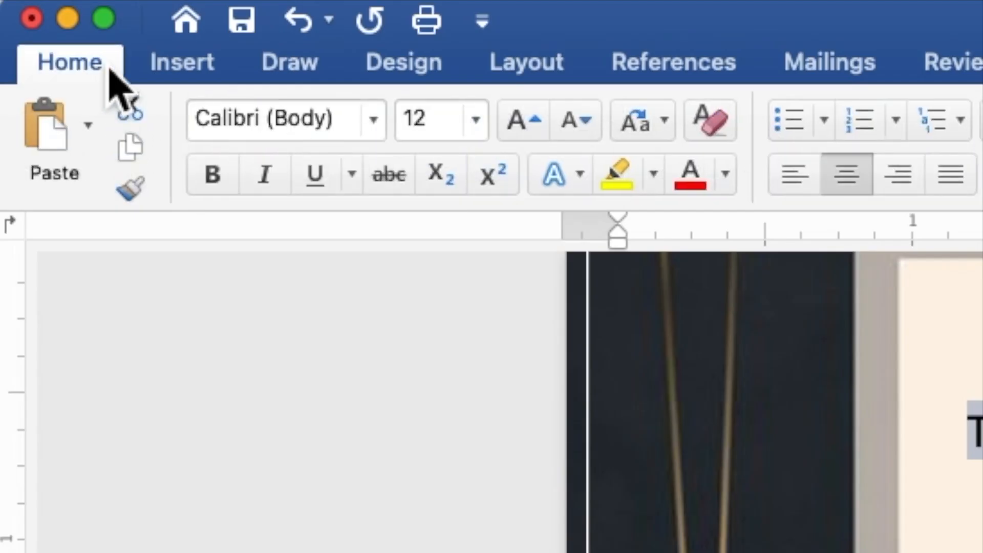
- Set all the invitation text to Times New Roman, 9 pt
left_click(380, 137)
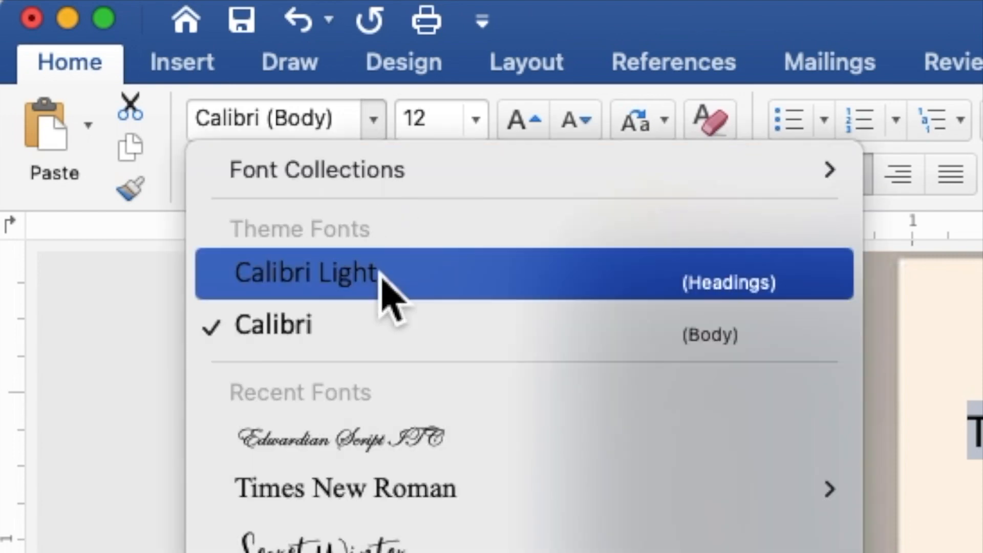
mouse_move(381, 496)
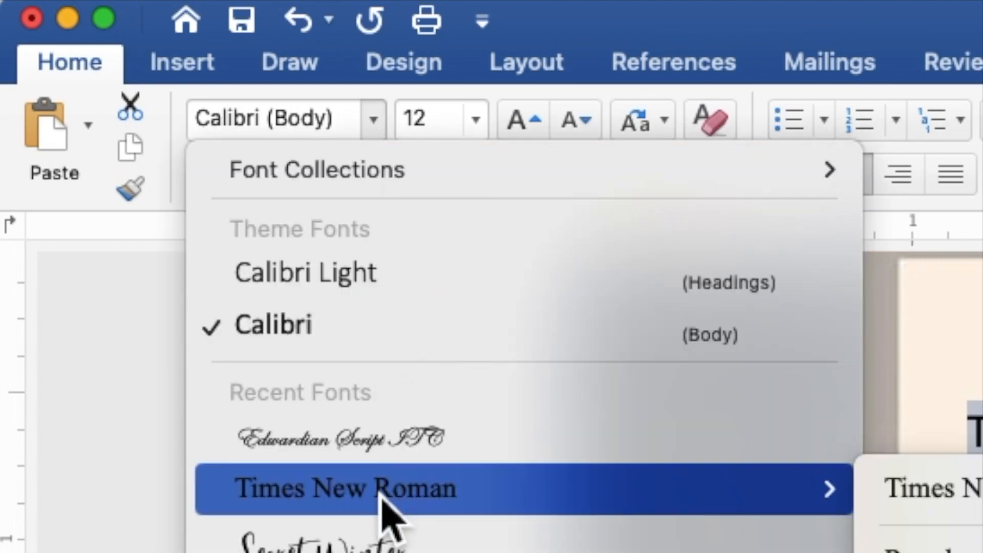
left_click(383, 496)
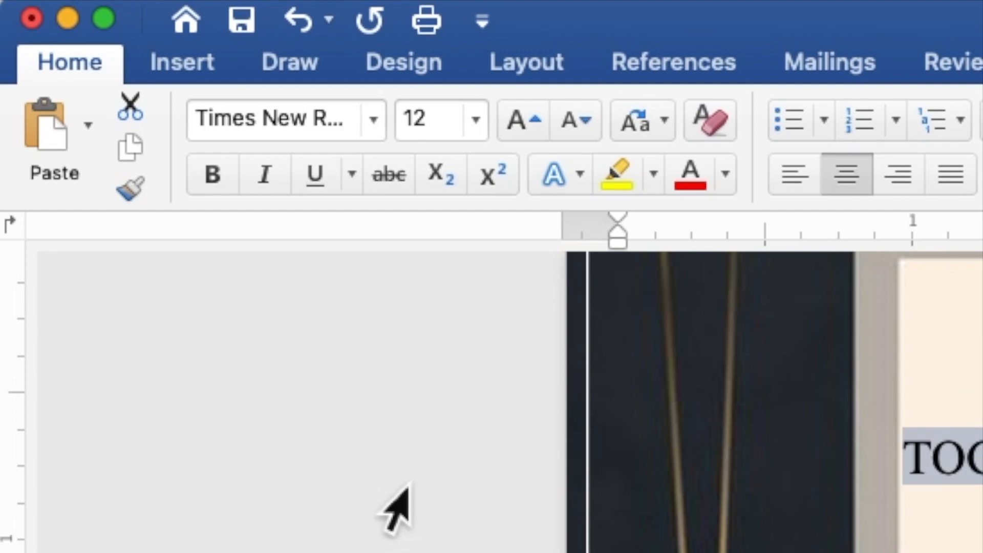
left_click(445, 130)
left_click_drag(430, 130, 402, 136)
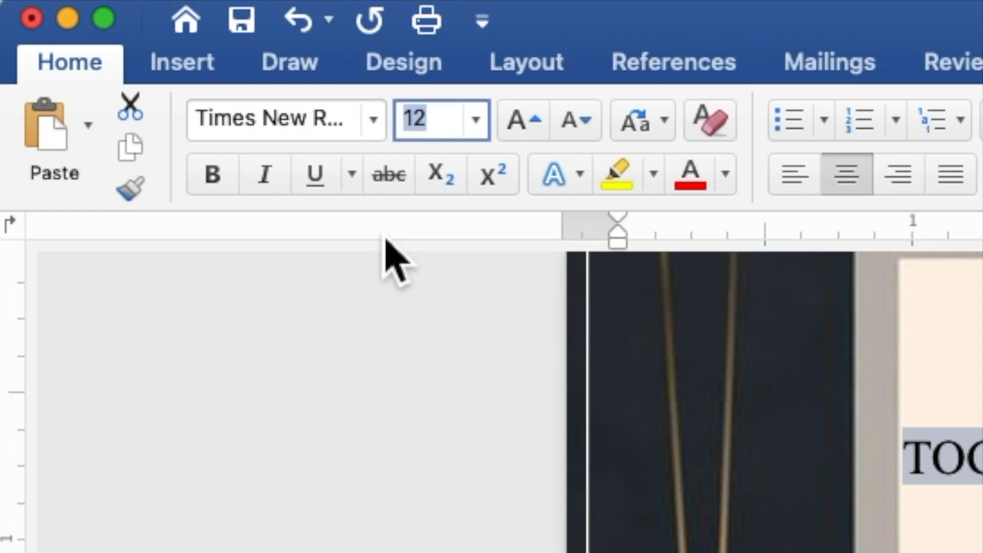
type("9")
key("Return")
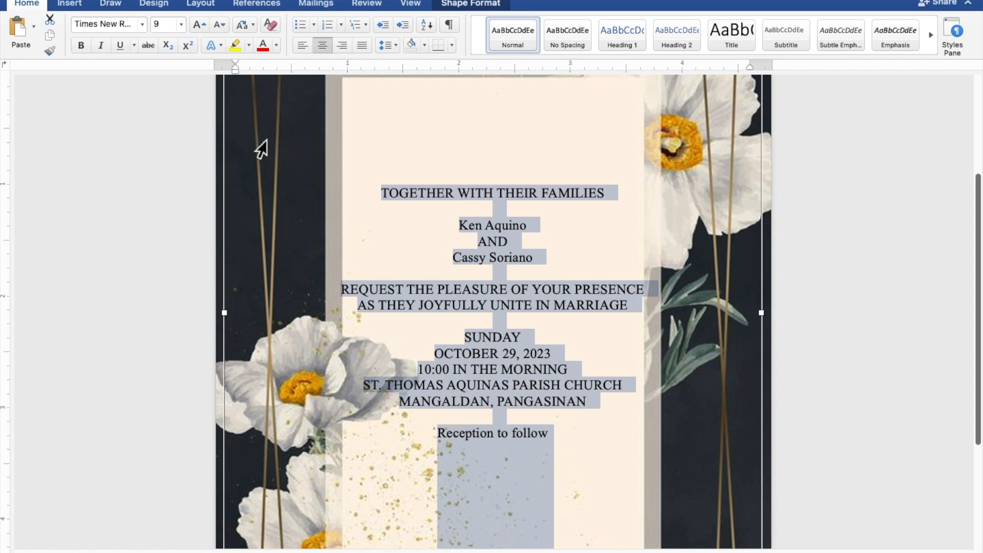
- Format both names and the Reception to follow line in Edwardian Script ITC at 20 pt
left_click(542, 231)
left_click_drag(542, 231, 465, 227)
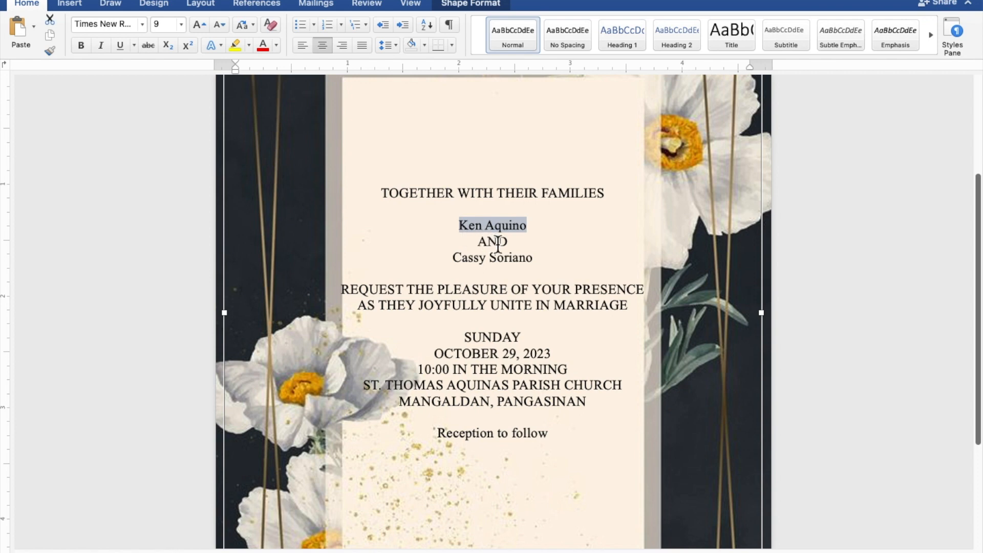
left_click_drag(543, 265, 469, 260)
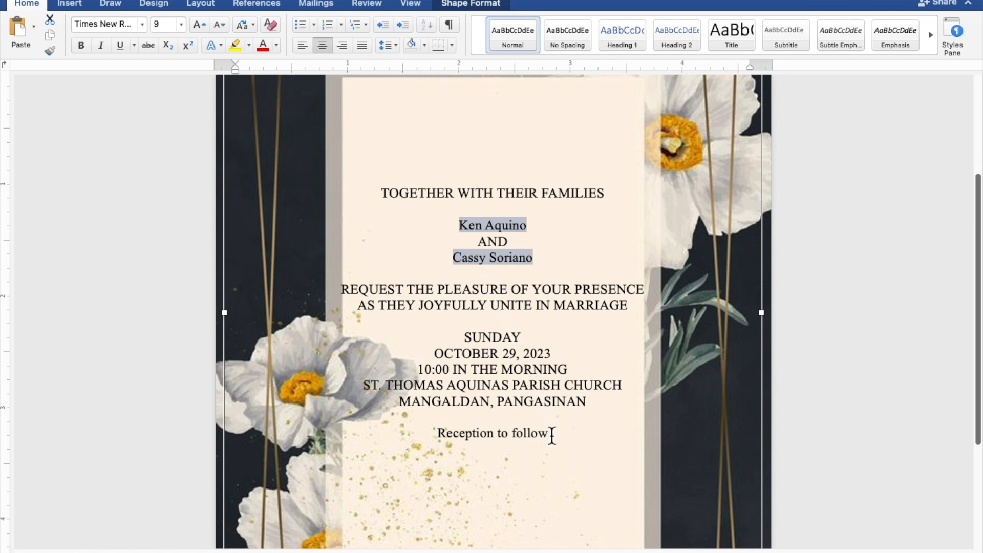
left_click_drag(553, 438, 481, 440)
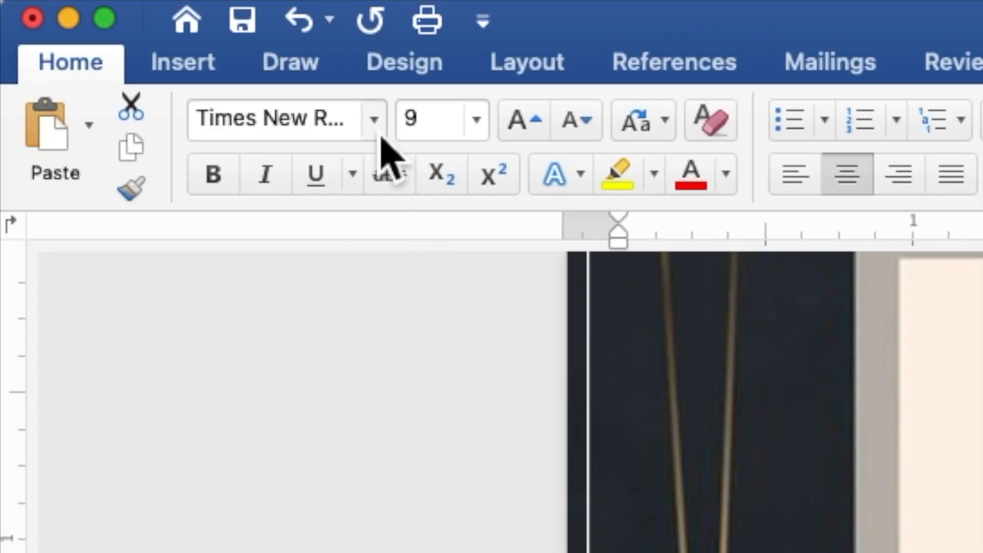
left_click(378, 131)
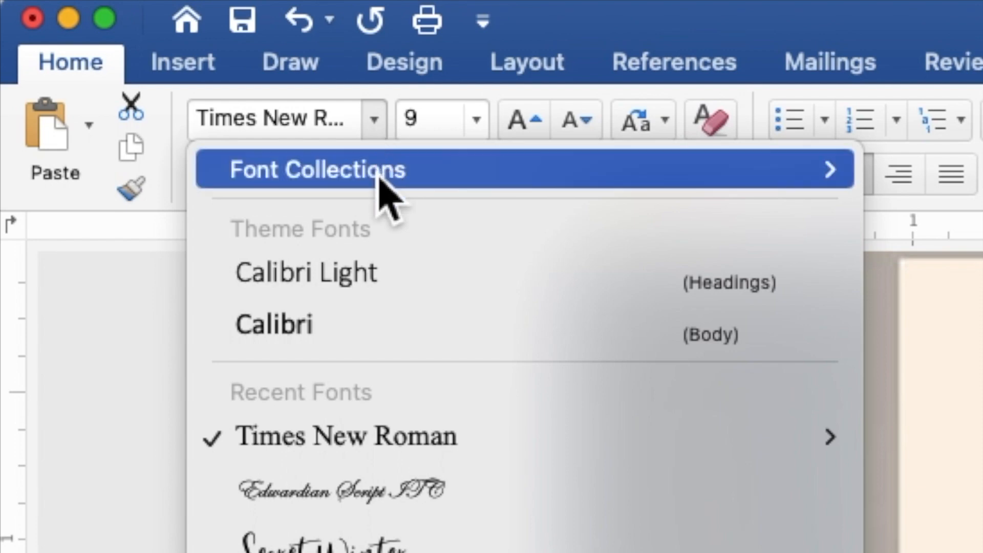
left_click(382, 499)
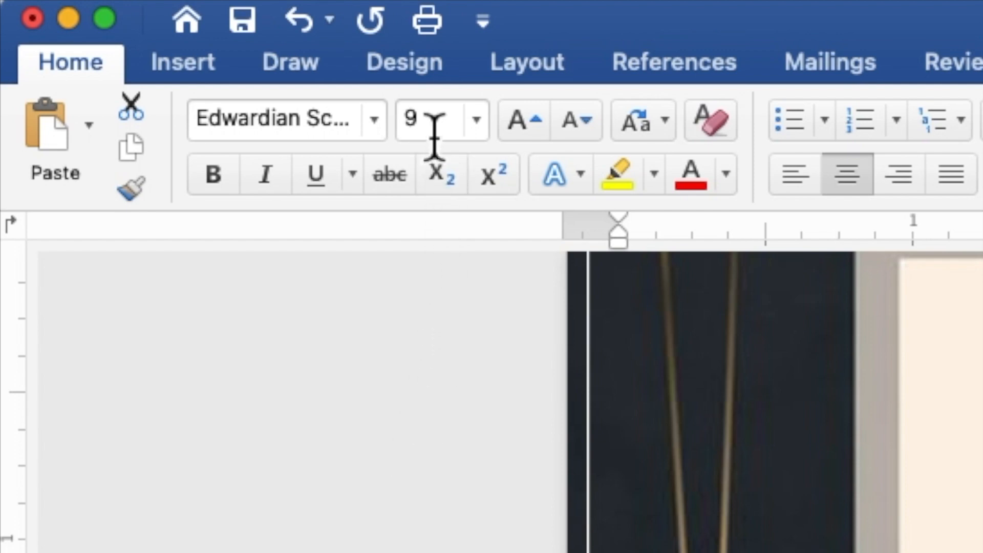
left_click(434, 121)
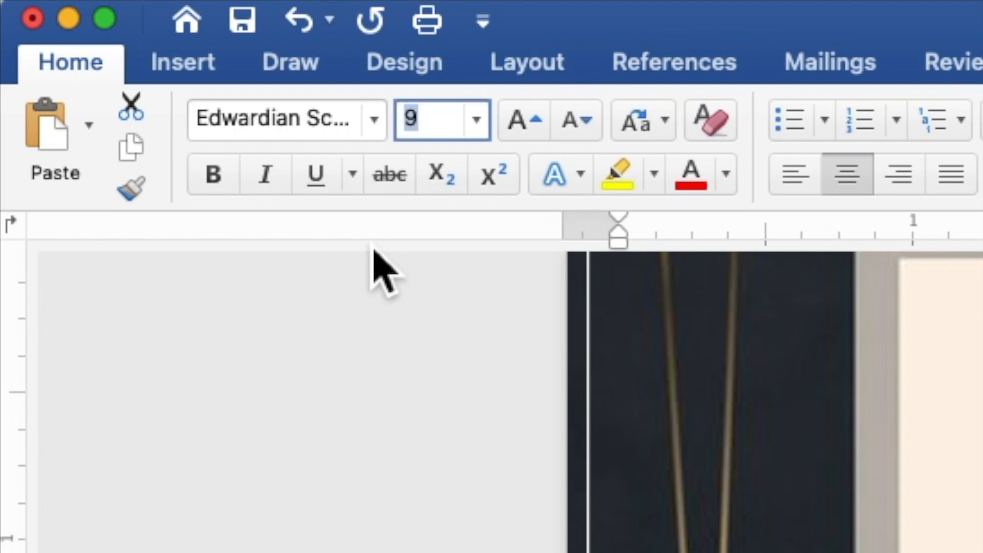
type("20")
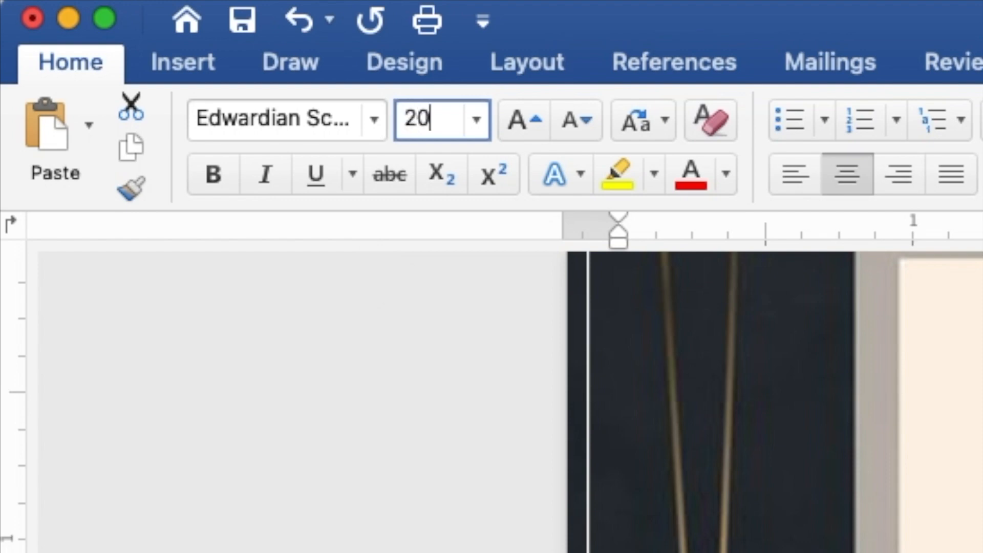
key("Return")
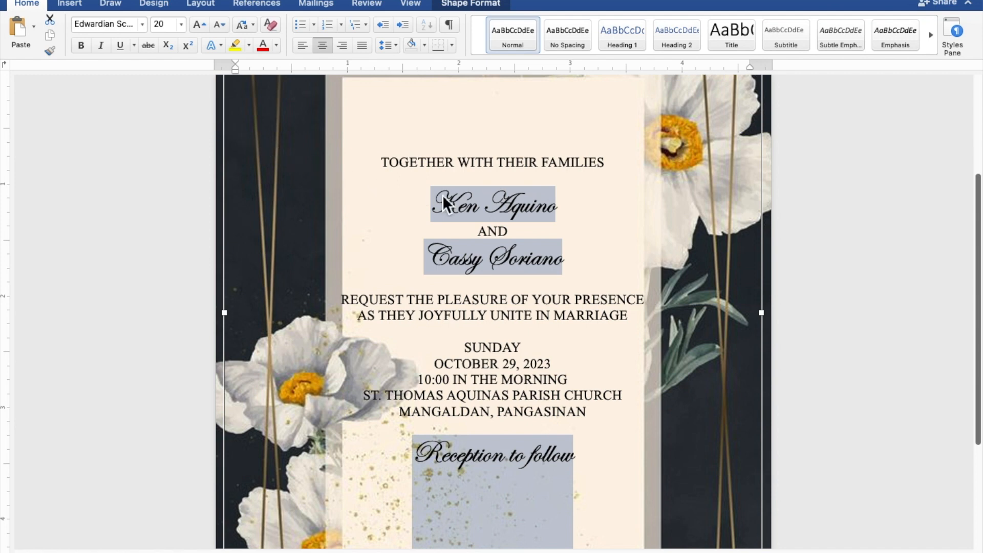
- Select both partners' name lines and set their Edwardian Script ITC font size to 40
left_click(545, 202)
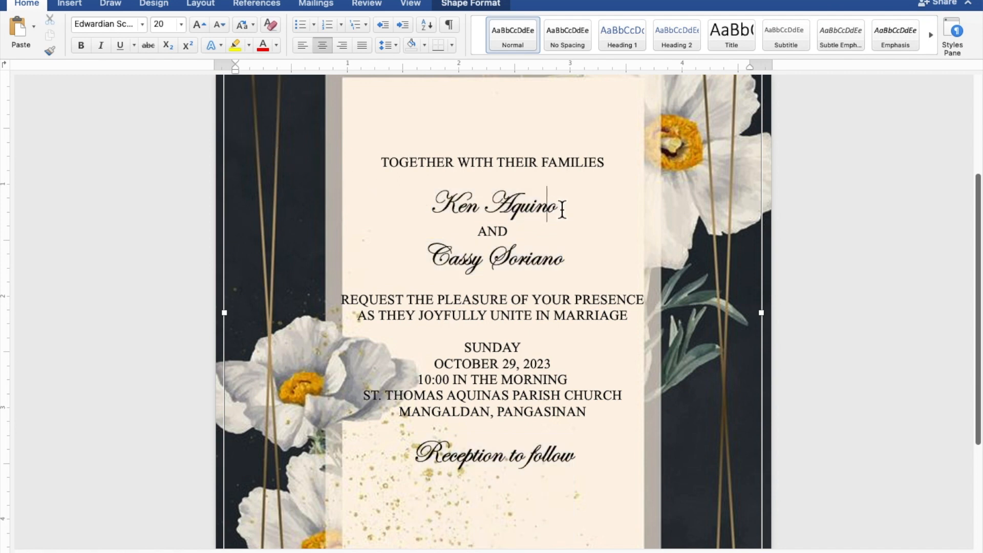
left_click_drag(558, 210, 455, 210)
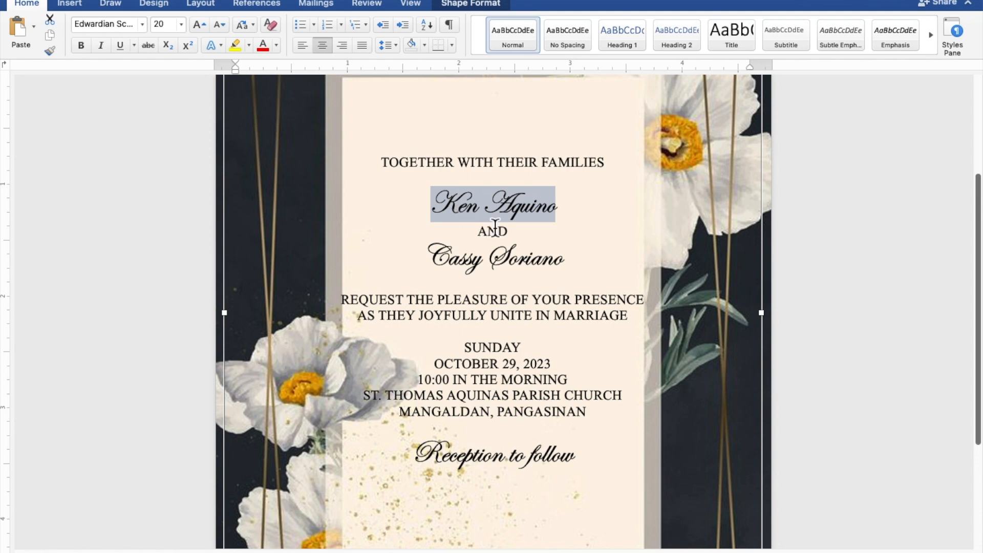
left_click_drag(572, 265, 467, 265)
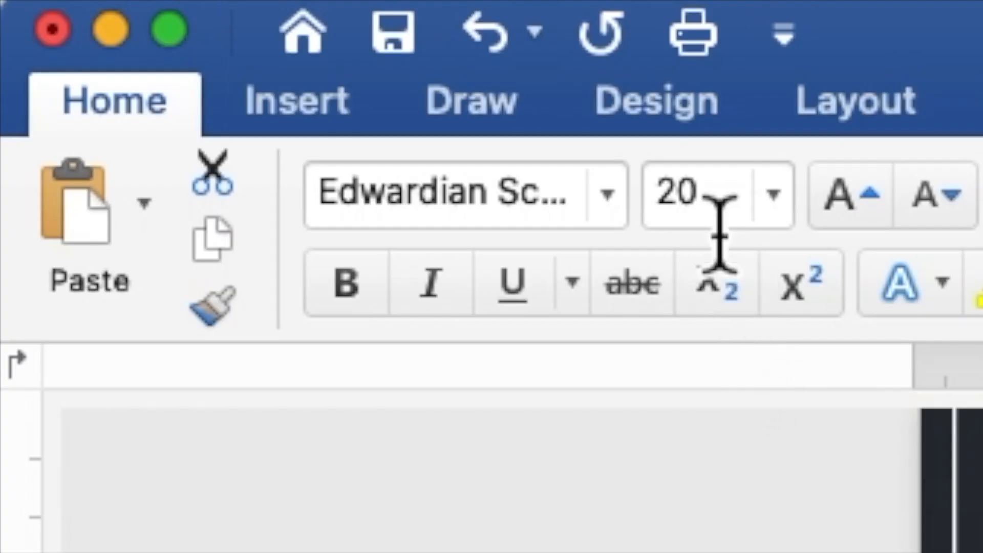
left_click_drag(718, 221, 662, 205)
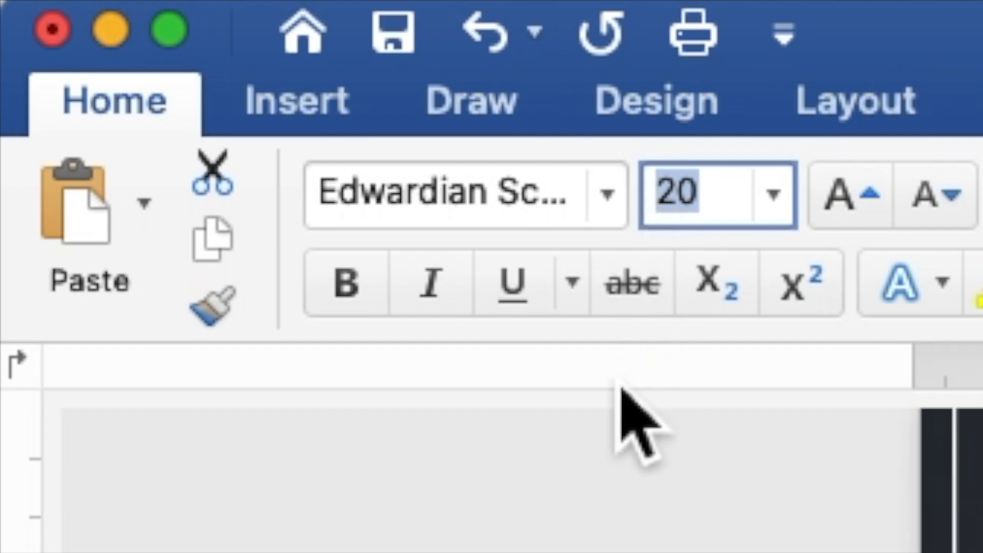
type("40")
key("Return")
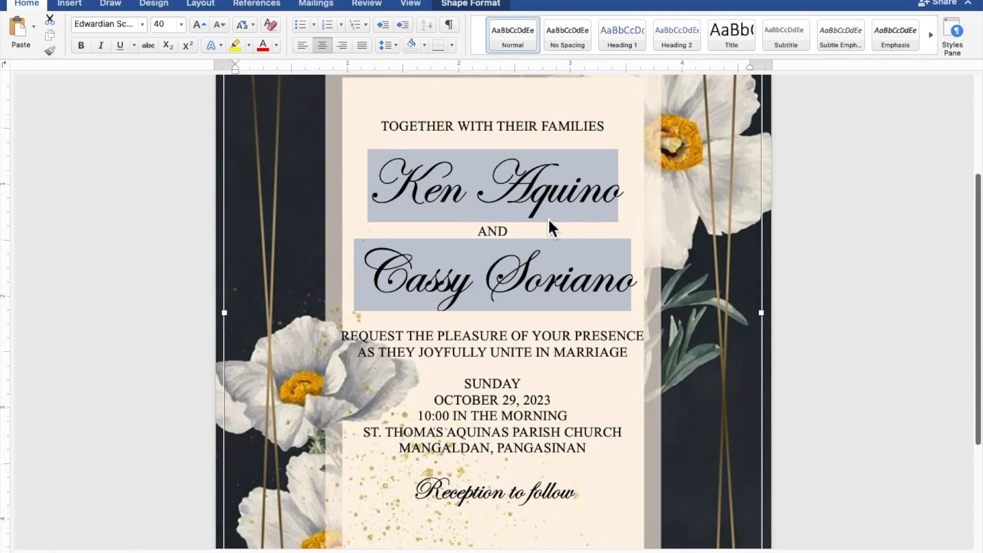
- Insert blank lines below the families line, below the second name and above SUNDAY
scroll(641, 241, "down", 5)
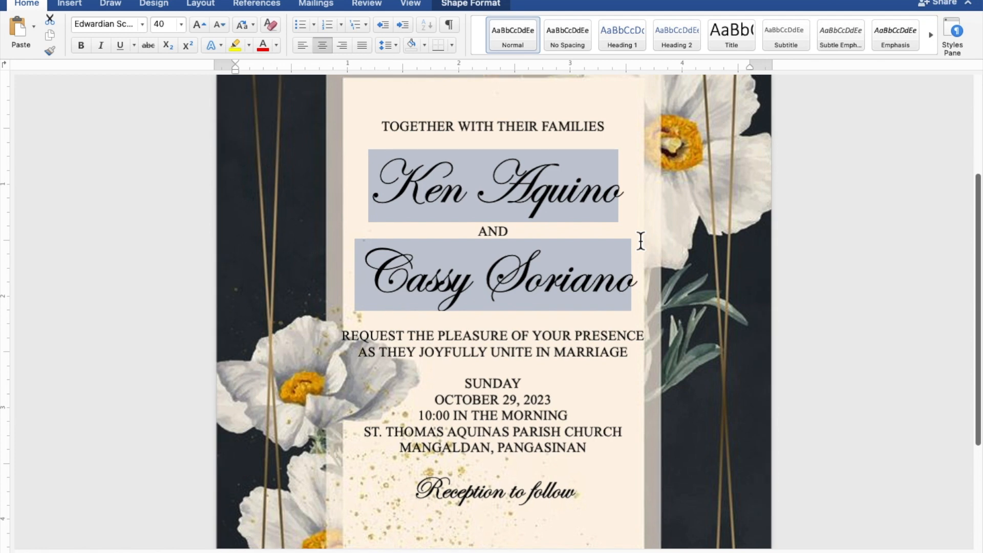
scroll(641, 240, "down", 5)
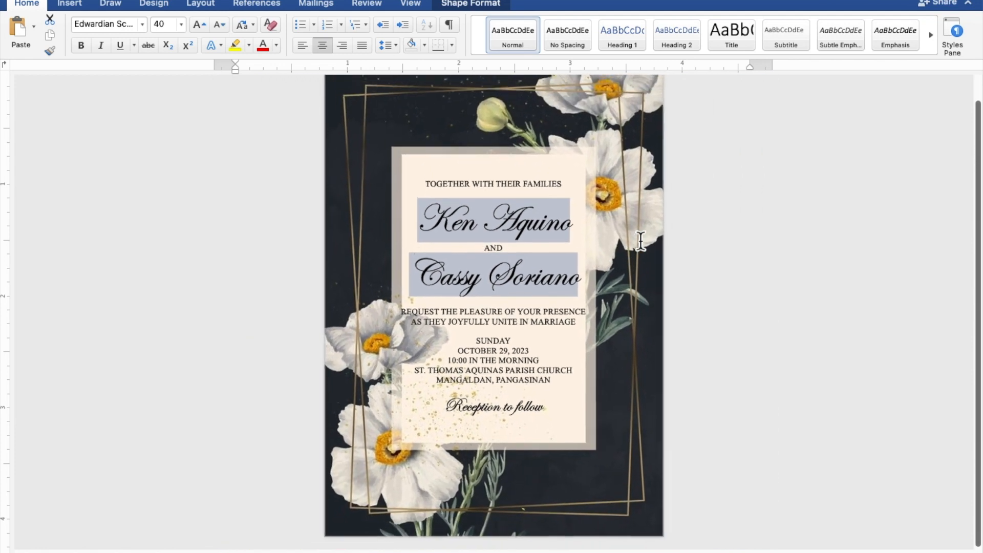
scroll(640, 241, "down", 3)
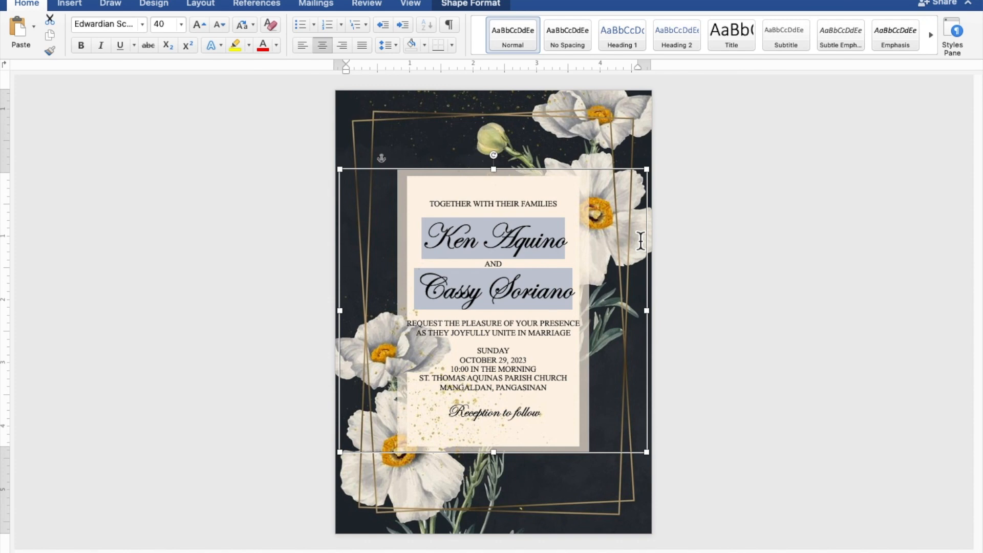
left_click(512, 214)
key("Return")
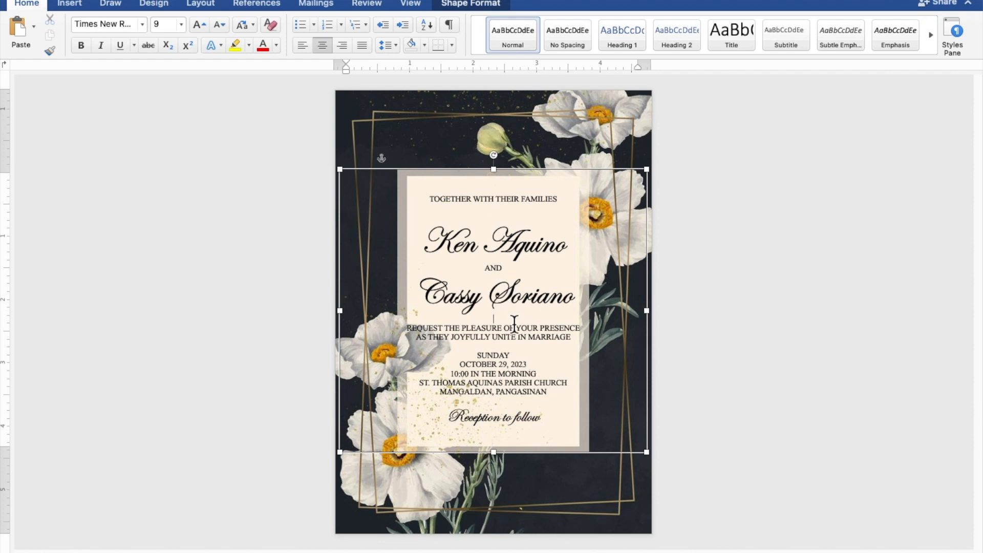
key("Return")
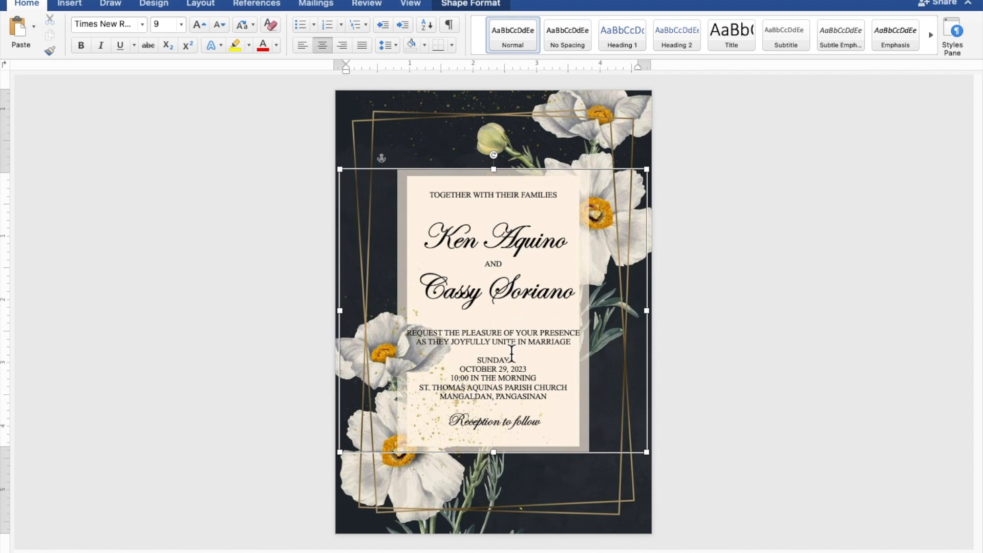
key("Return")
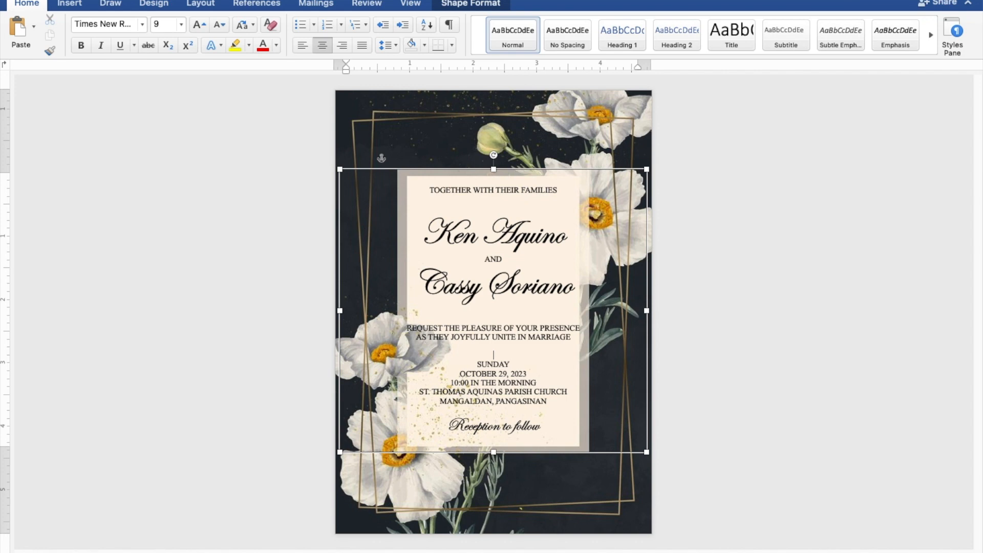
- Nudge the invitation's text box slightly lower, then deselect it
left_click(539, 176)
key("Left")
key("Down")
key("Down")
key("Down")
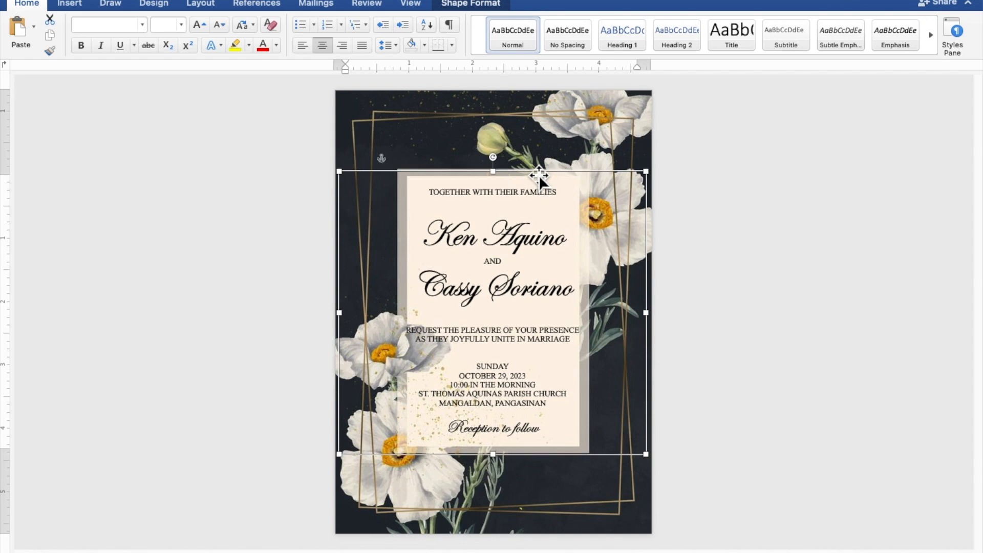
left_click(800, 224)
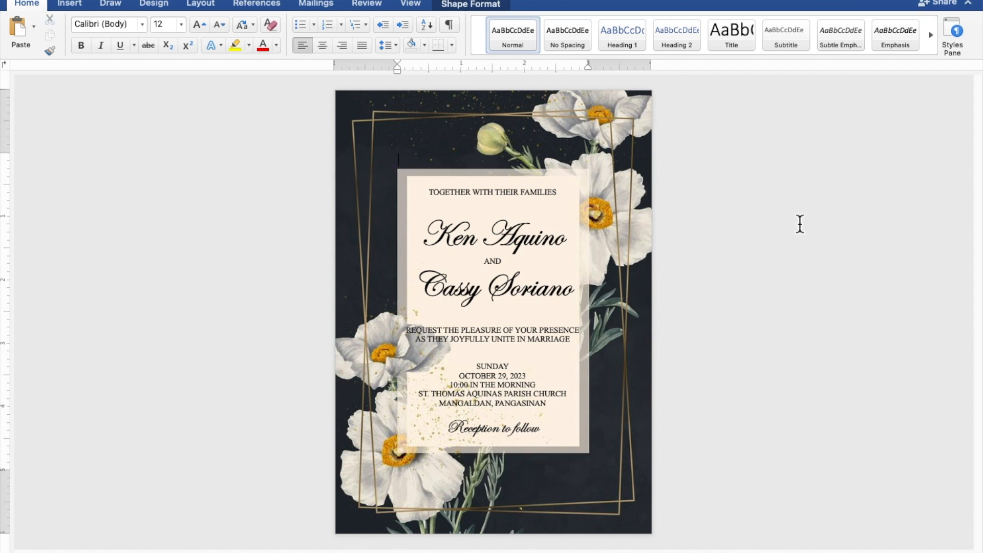